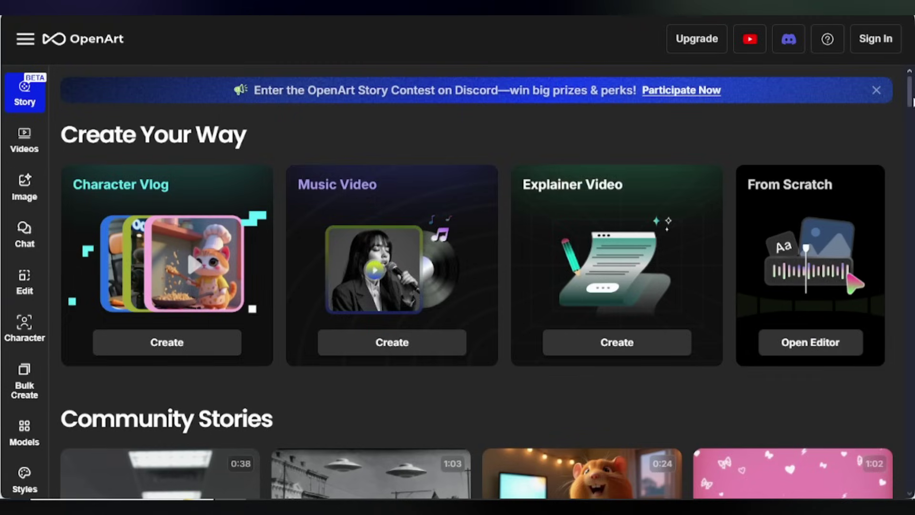
Browse the signed-in home page and pick Create Character from the Character menu.
{"action": "scroll", "coordinate": [913, 100], "scroll_direction": "down", "scroll_amount": 8}
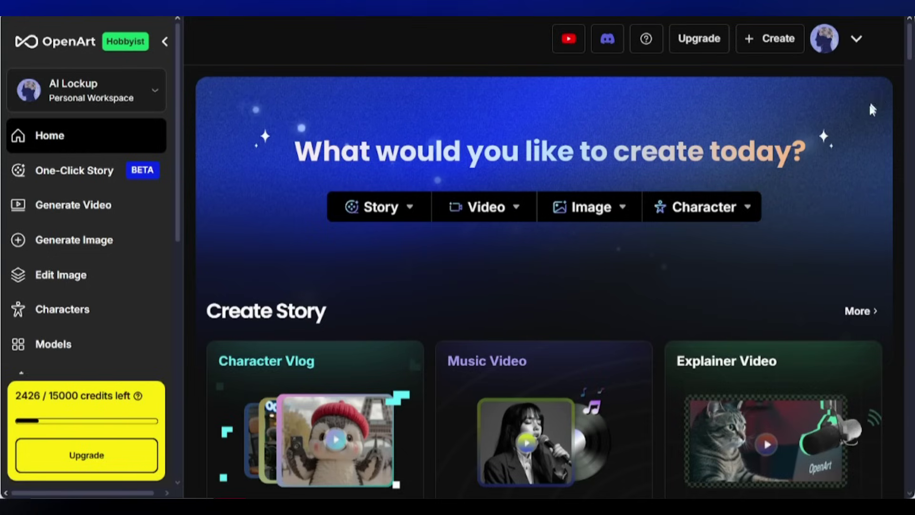
{"action": "mouse_move", "coordinate": [483, 226]}
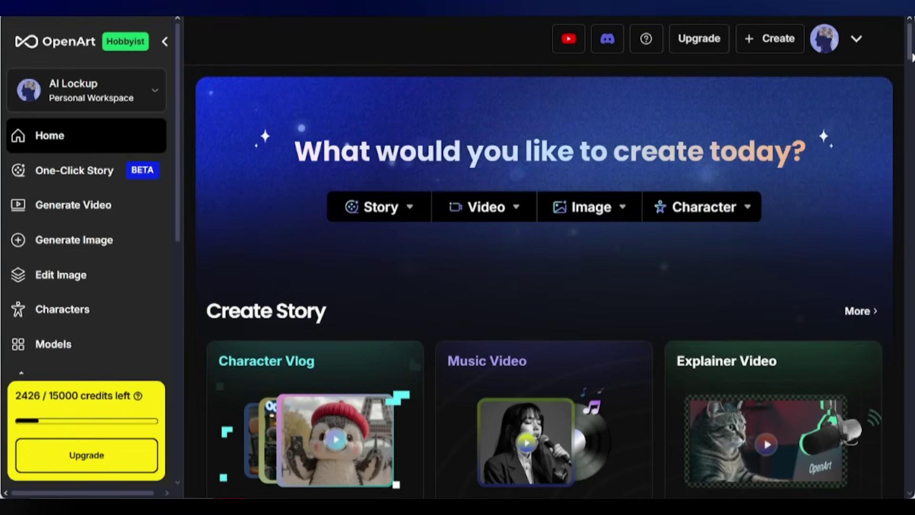
{"action": "scroll", "coordinate": [750, 374], "scroll_direction": "down", "scroll_amount": 10}
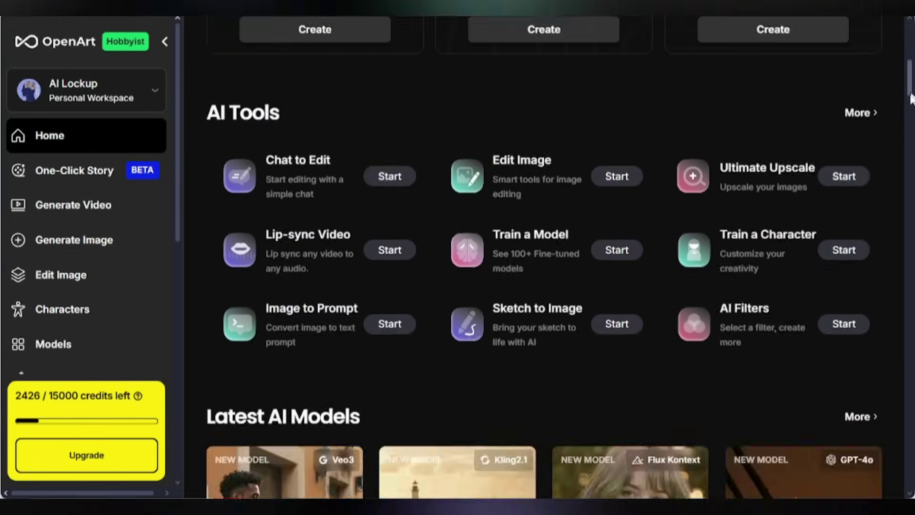
{"action": "scroll", "coordinate": [910, 97], "scroll_direction": "down", "scroll_amount": 5}
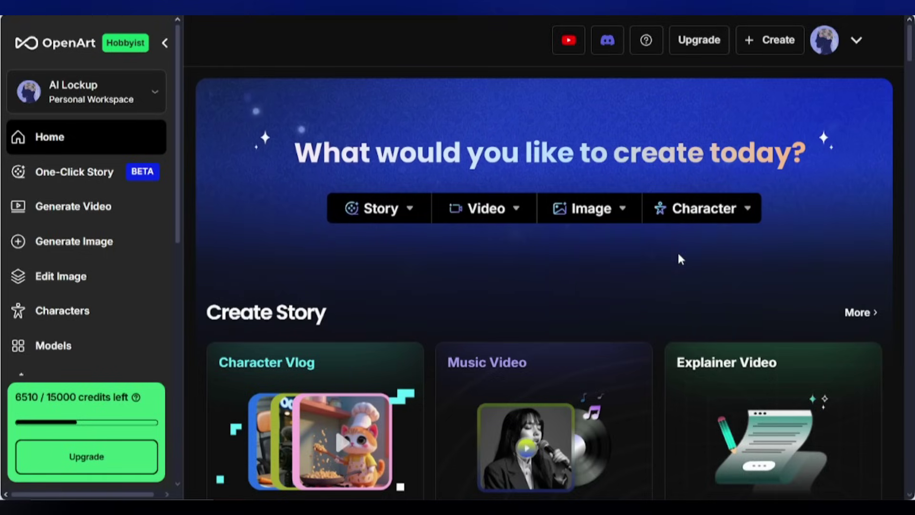
{"action": "mouse_move", "coordinate": [710, 213]}
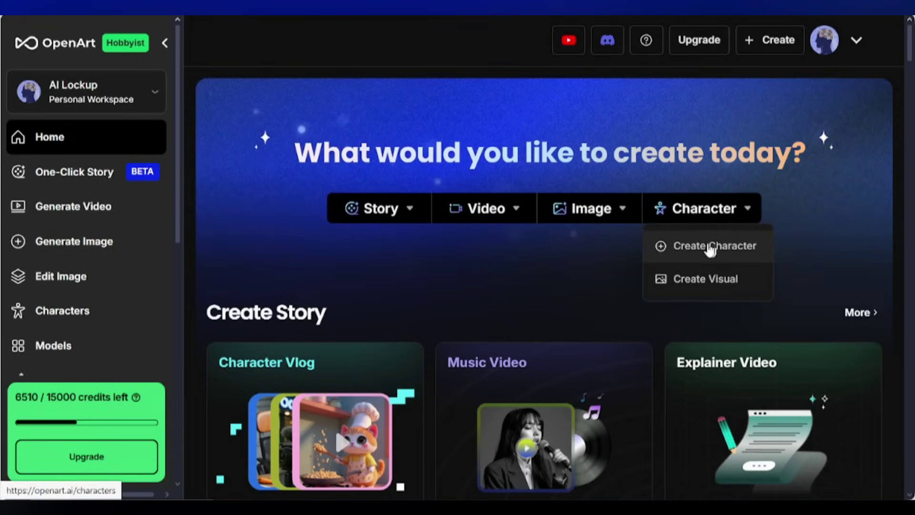
{"action": "left_click", "coordinate": [715, 248]}
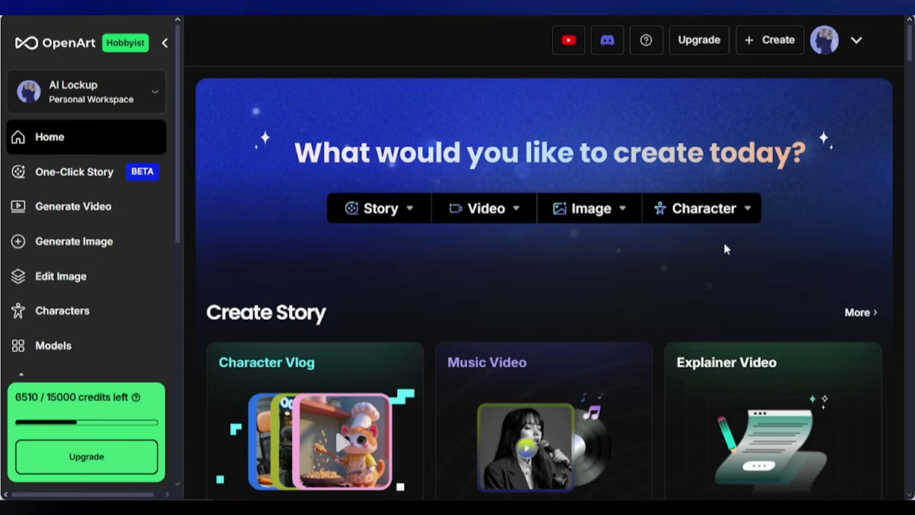
Show the Create Your Character page with its creation methods and saved characters.
{"action": "mouse_move", "coordinate": [716, 221]}
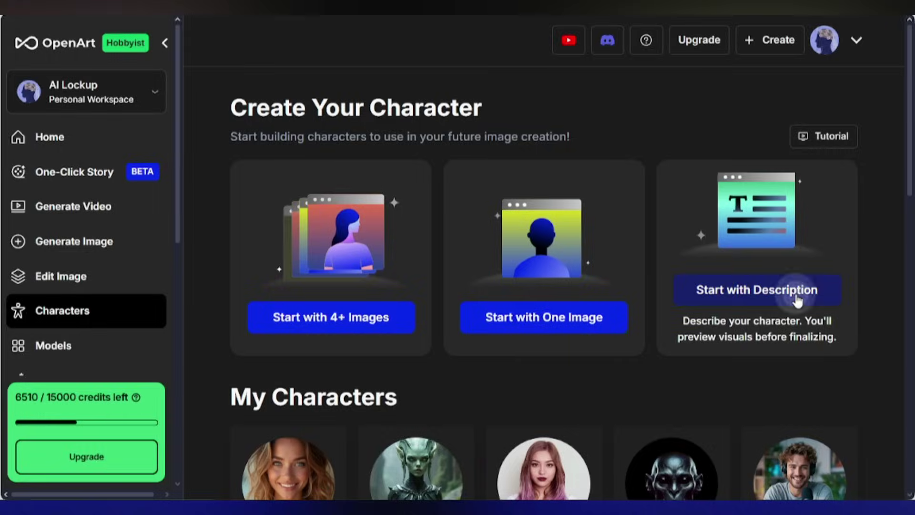
Start a description-based character named 'Jassy' and fill in a random description.
{"action": "left_click", "coordinate": [719, 300]}
{"action": "left_click", "coordinate": [259, 216]}
{"action": "type", "text": "Jassy"}
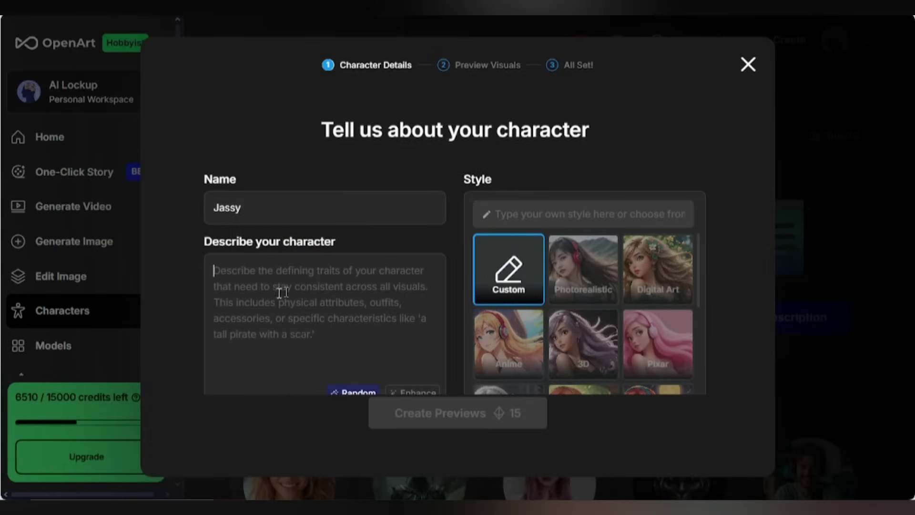
{"action": "key", "text": "ctrl+minus"}
{"action": "left_click", "coordinate": [385, 357]}
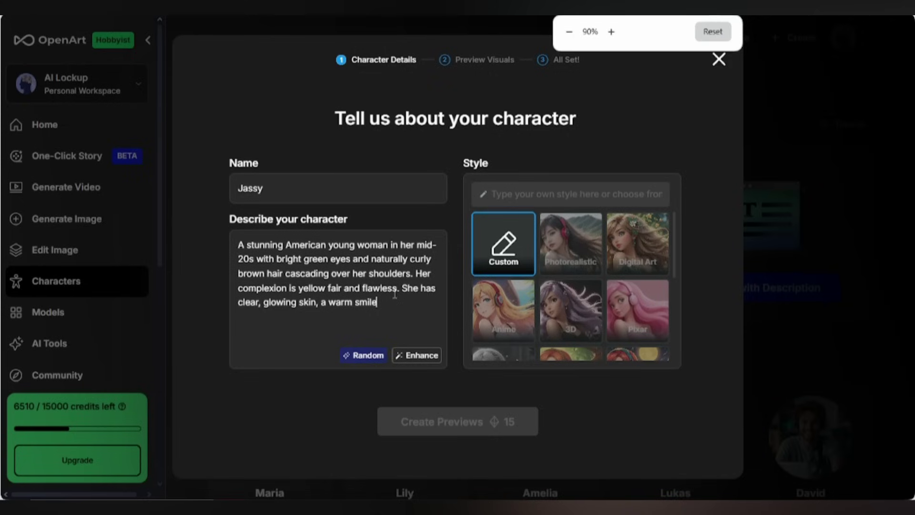
{"action": "left_click", "coordinate": [394, 294]}
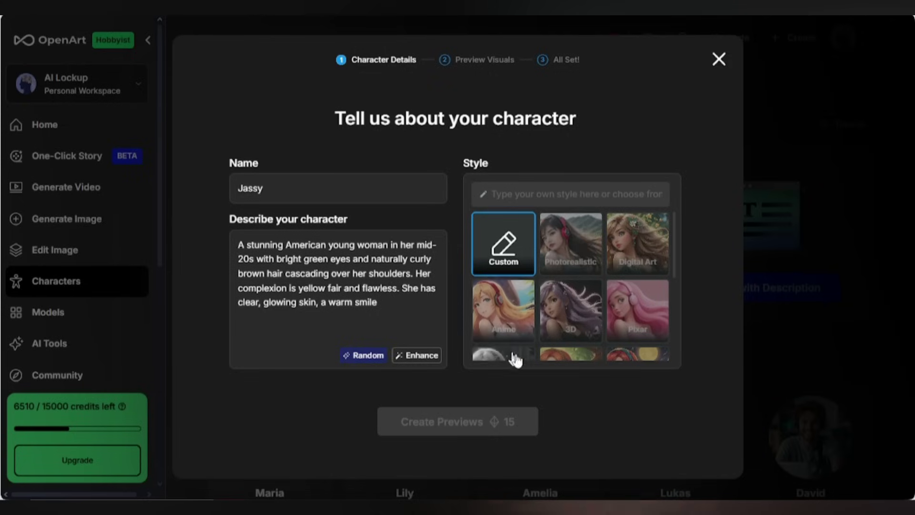
Generate Photorealistic previews and create Jassy from the third preview image.
{"action": "left_click", "coordinate": [569, 261]}
{"action": "left_click_drag", "start_coordinate": [674, 257], "coordinate": [674, 344]}
{"action": "left_click", "coordinate": [471, 422]}
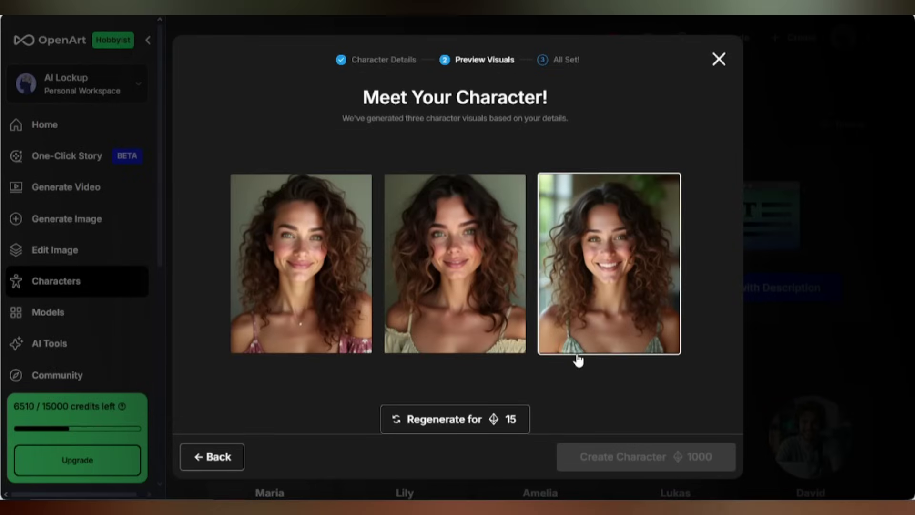
{"action": "left_click", "coordinate": [602, 301]}
{"action": "left_click", "coordinate": [638, 468]}
{"action": "left_click", "coordinate": [658, 465]}
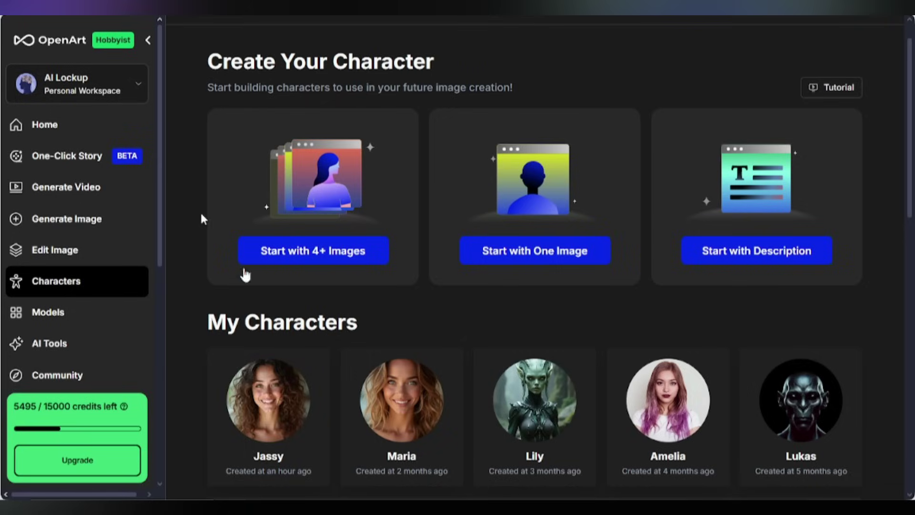
{"action": "mouse_move", "coordinate": [281, 395]}
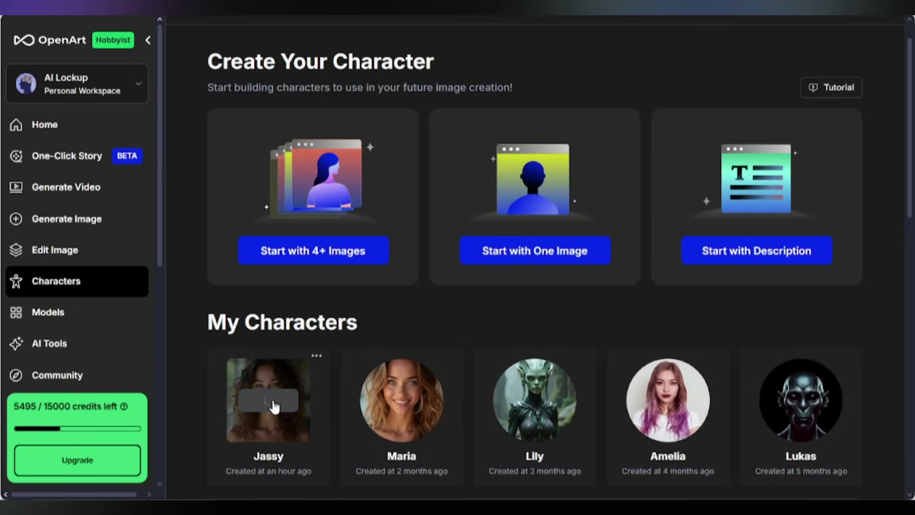
Start an image for Jassy using the Action Sheet quick template.
{"action": "left_click", "coordinate": [313, 399]}
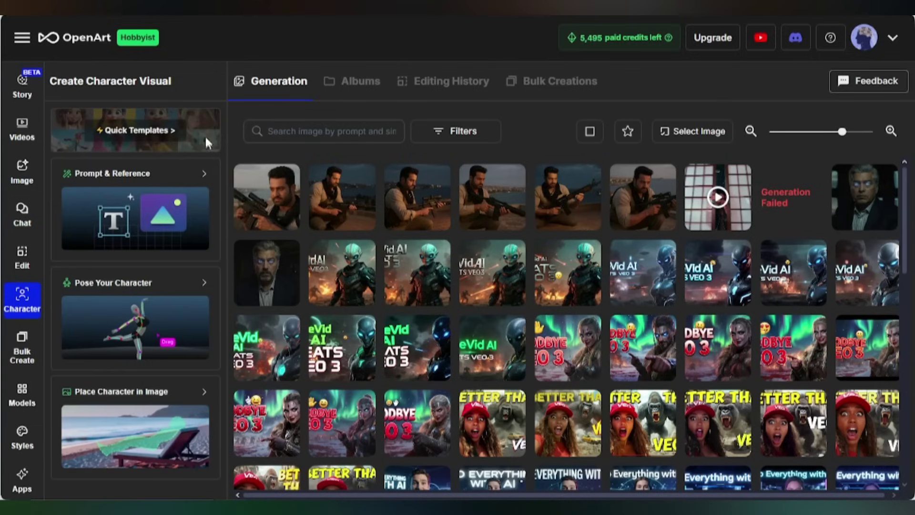
{"action": "left_click", "coordinate": [138, 134]}
{"action": "left_click_drag", "start_coordinate": [246, 156], "coordinate": [244, 190]}
{"action": "scroll", "coordinate": [219, 248], "scroll_direction": "down", "scroll_amount": 5}
Generate two Action Sheet images at Cinema (16:9) and review both results.
{"action": "left_click", "coordinate": [201, 332]}
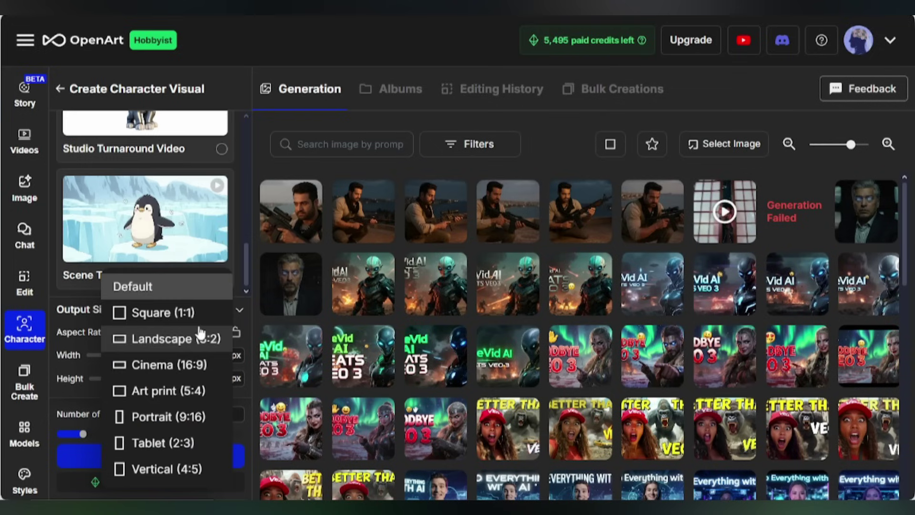
{"action": "left_click", "coordinate": [175, 366]}
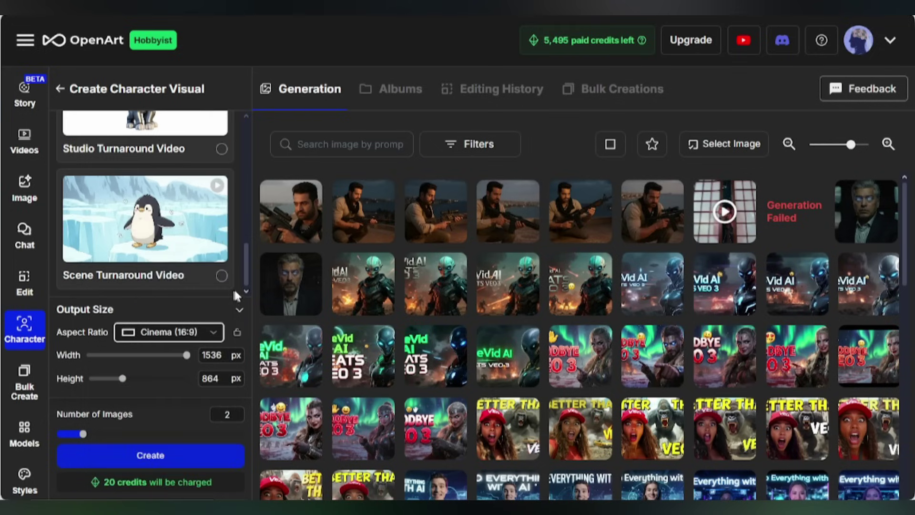
{"action": "left_click_drag", "start_coordinate": [244, 271], "coordinate": [244, 187]}
{"action": "left_click", "coordinate": [156, 456]}
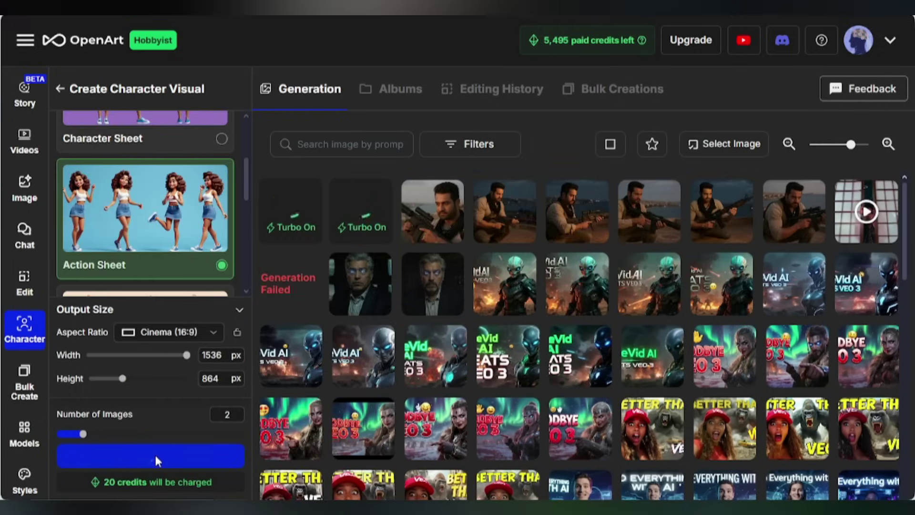
{"action": "left_click", "coordinate": [362, 214]}
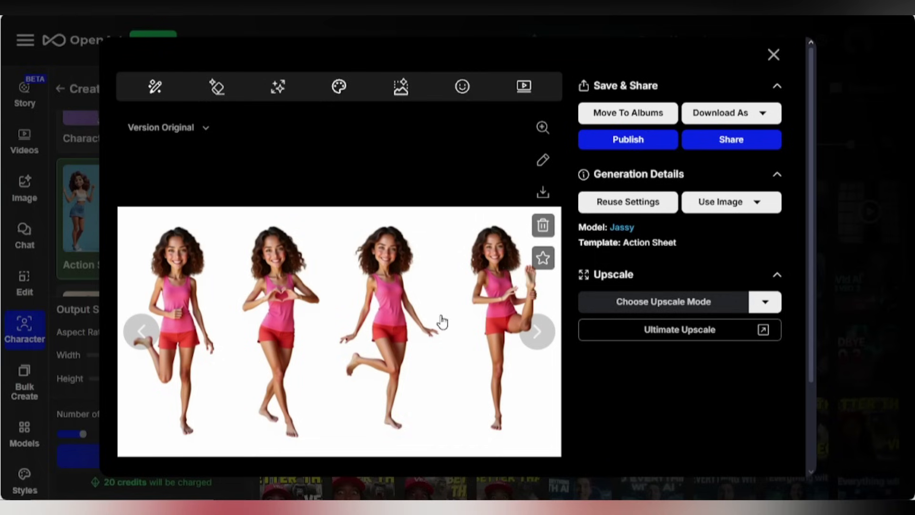
{"action": "left_click", "coordinate": [142, 332]}
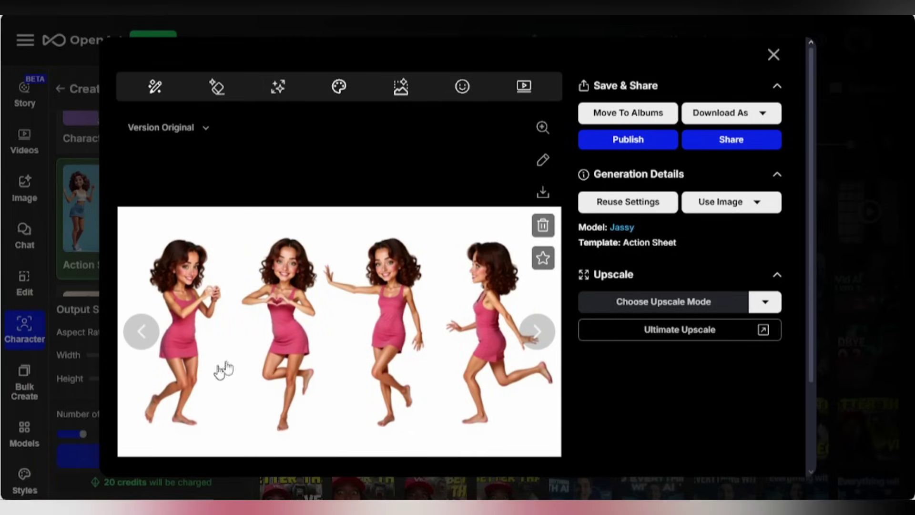
Close the viewer and generate Jassy images with the Foodie Finds scene template.
{"action": "left_click", "coordinate": [775, 55]}
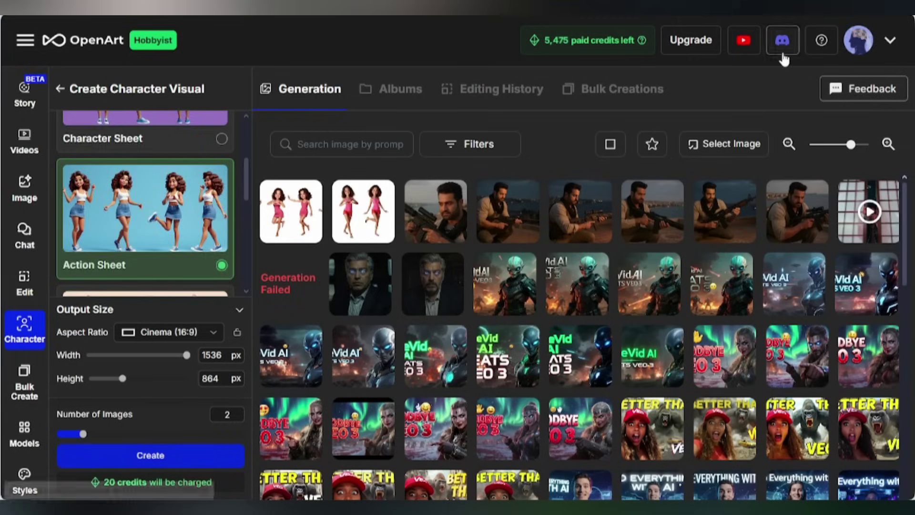
{"action": "left_click", "coordinate": [195, 180]}
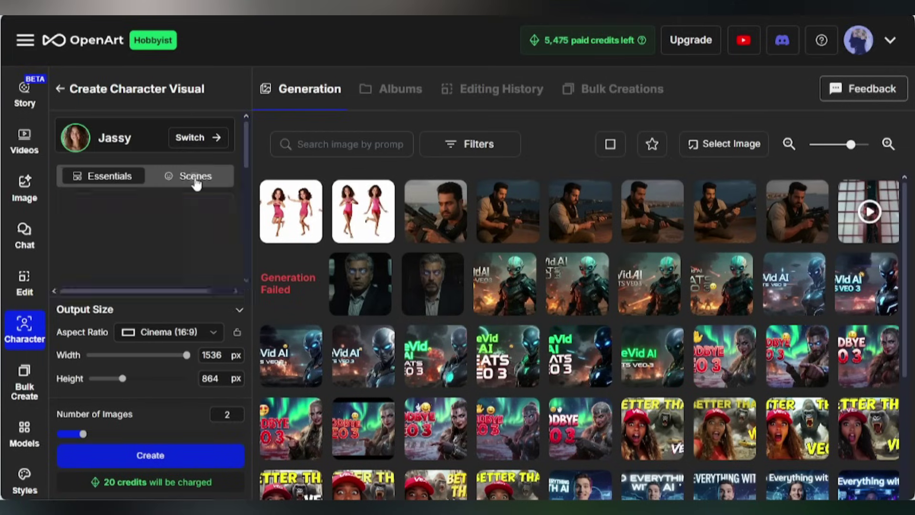
{"action": "scroll", "coordinate": [250, 132], "scroll_direction": "down", "scroll_amount": 1}
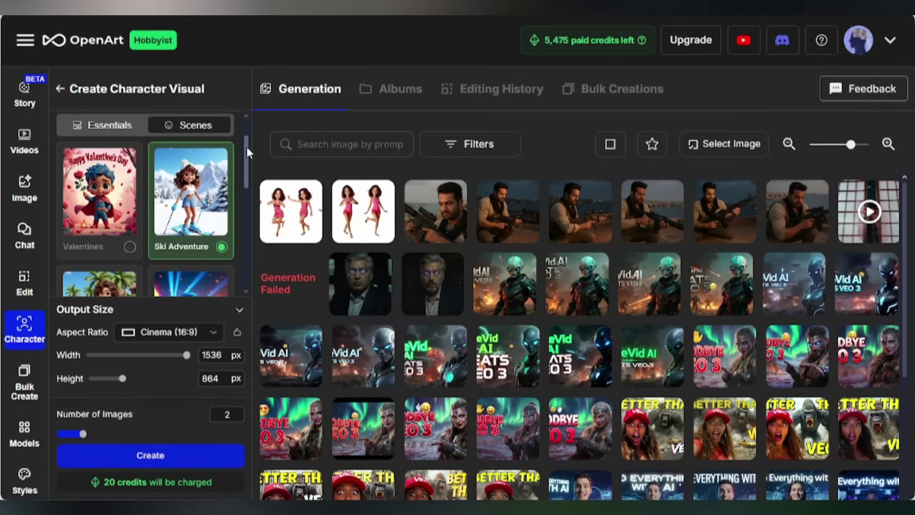
{"action": "left_click_drag", "start_coordinate": [247, 146], "coordinate": [244, 209]}
{"action": "left_click", "coordinate": [180, 210]}
{"action": "left_click", "coordinate": [175, 455]}
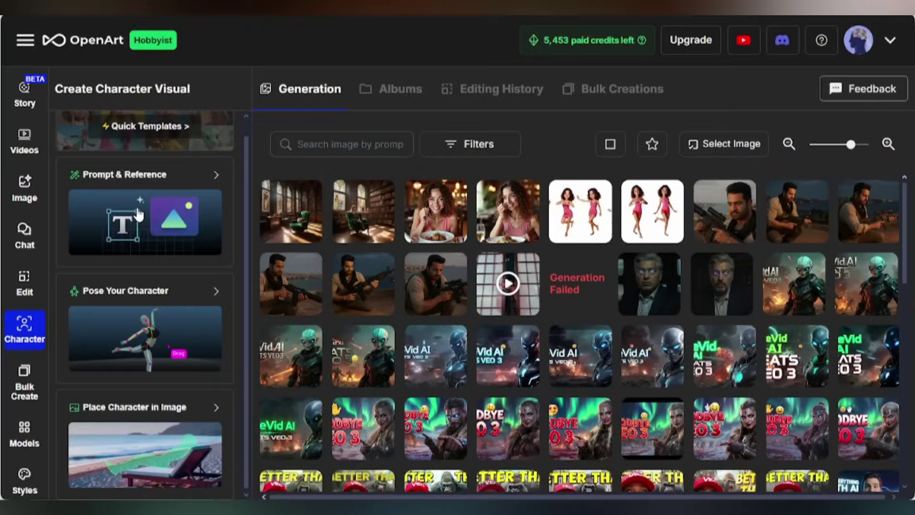
Prompt Jassy as sitting in a library and generate two images.
{"action": "left_click", "coordinate": [138, 213]}
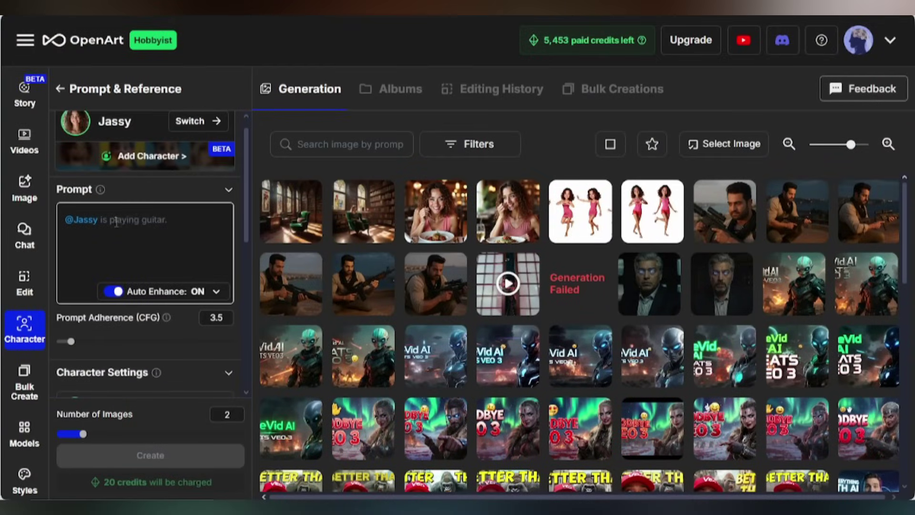
{"action": "type", "text": "is sitting in a lobrary"}
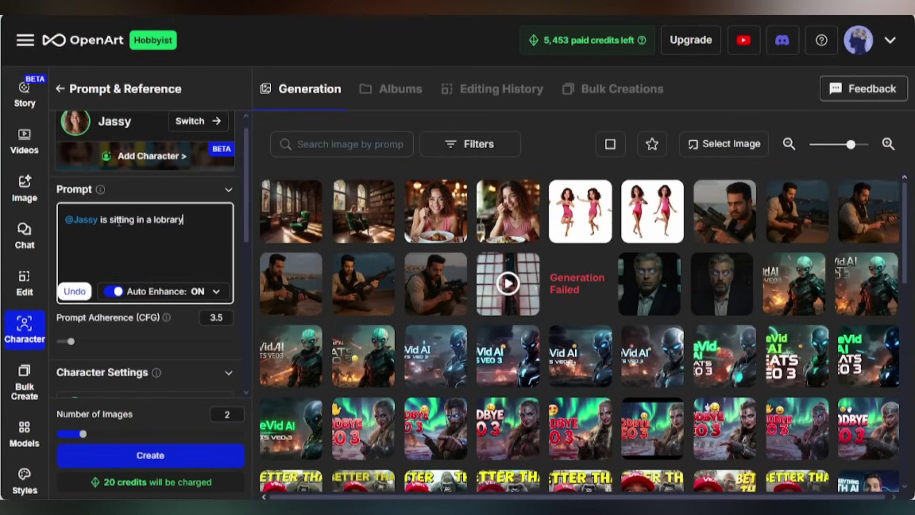
{"action": "scroll", "coordinate": [120, 224], "scroll_direction": "down", "scroll_amount": 1}
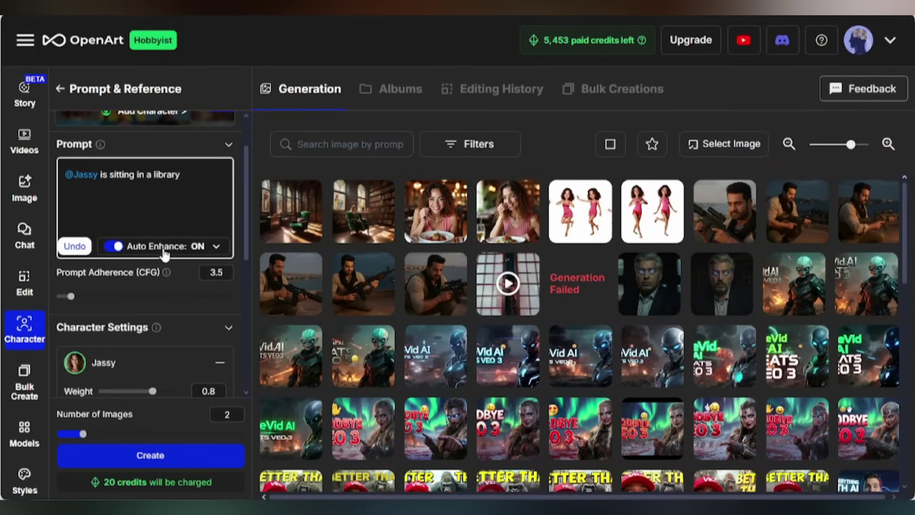
{"action": "left_click_drag", "start_coordinate": [246, 225], "coordinate": [239, 360]}
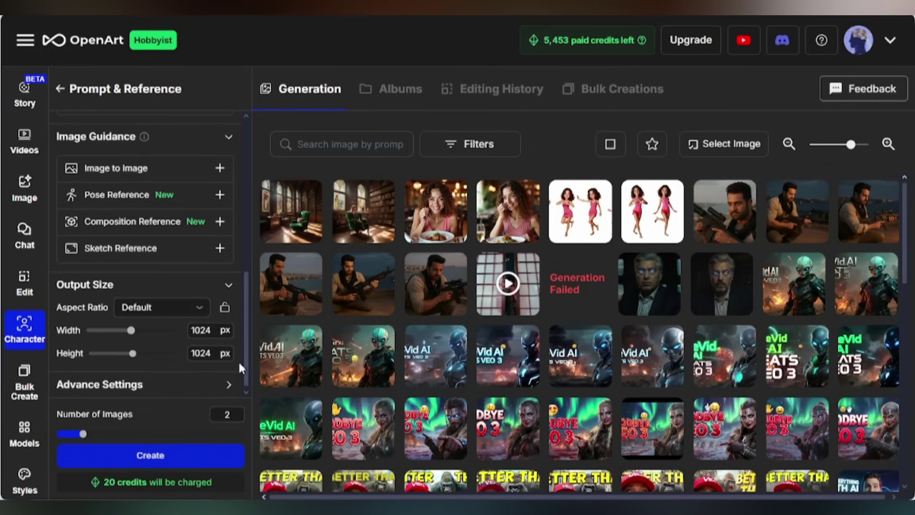
{"action": "left_click", "coordinate": [149, 455]}
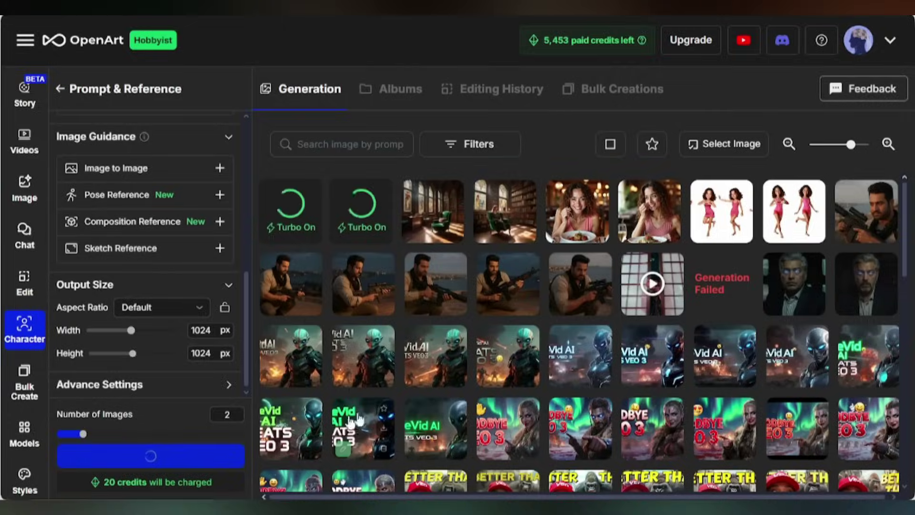
Look through both new library images, then close the viewer.
{"action": "left_click", "coordinate": [578, 211]}
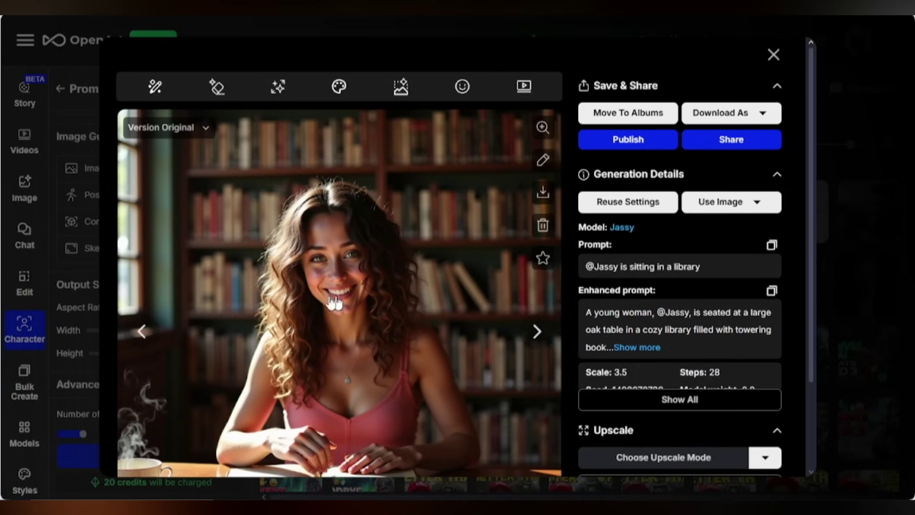
{"action": "left_click", "coordinate": [537, 332]}
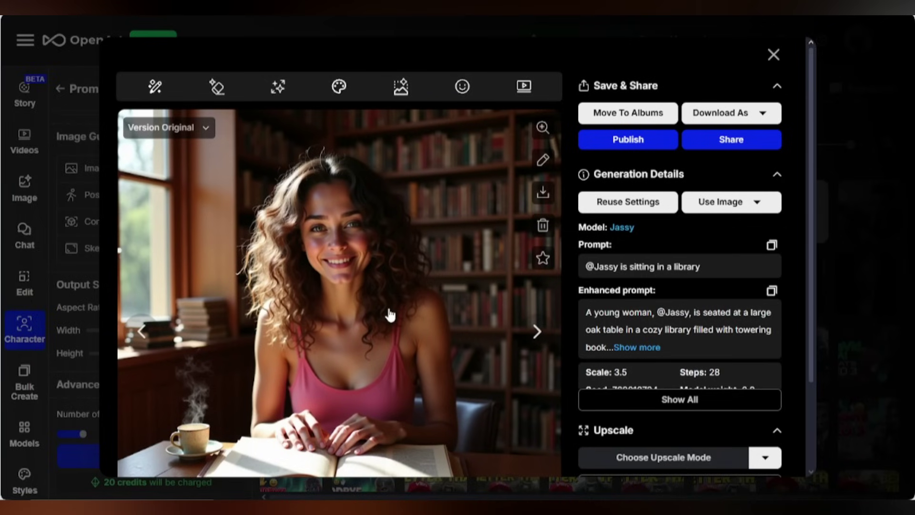
{"action": "key", "text": "Escape"}
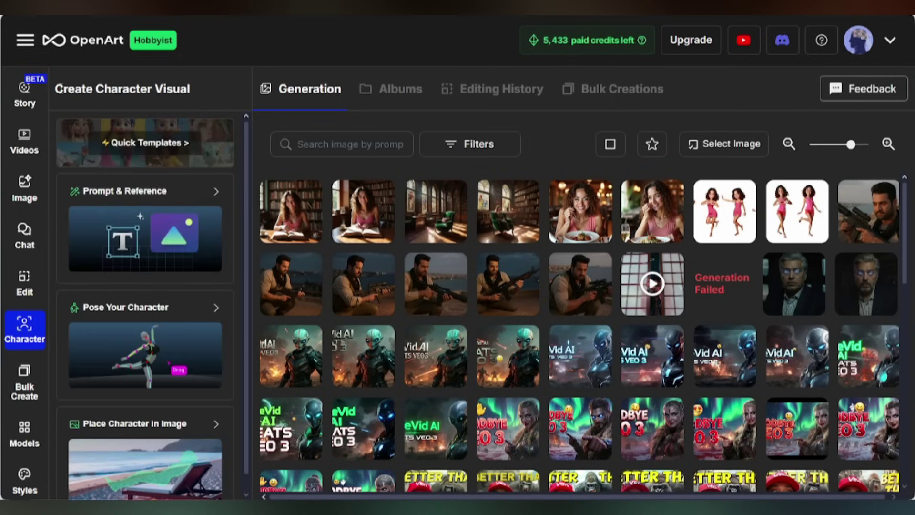
Choose the Push Up preset in the 3D pose editor and apply it to Jassy.
{"action": "scroll", "coordinate": [141, 315], "scroll_direction": "down", "scroll_amount": 1}
{"action": "left_click", "coordinate": [127, 339]}
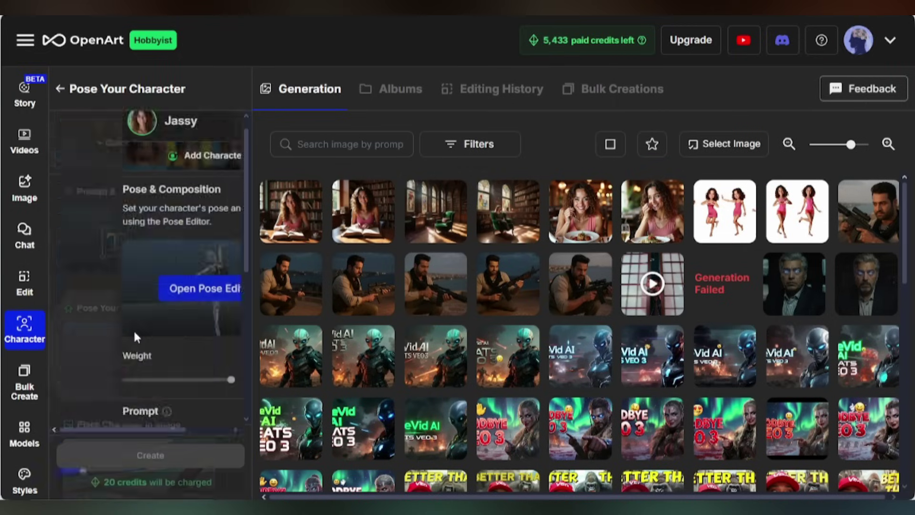
{"action": "left_click", "coordinate": [151, 288]}
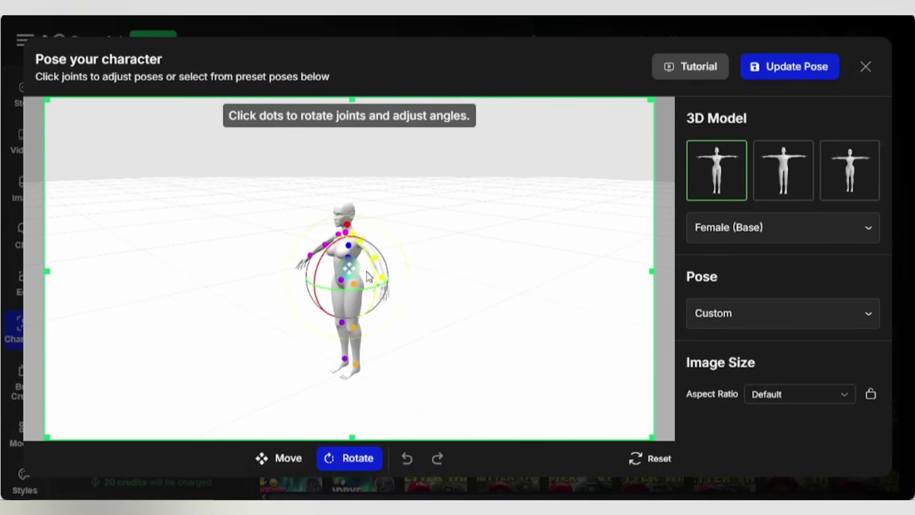
{"action": "left_click", "coordinate": [752, 227]}
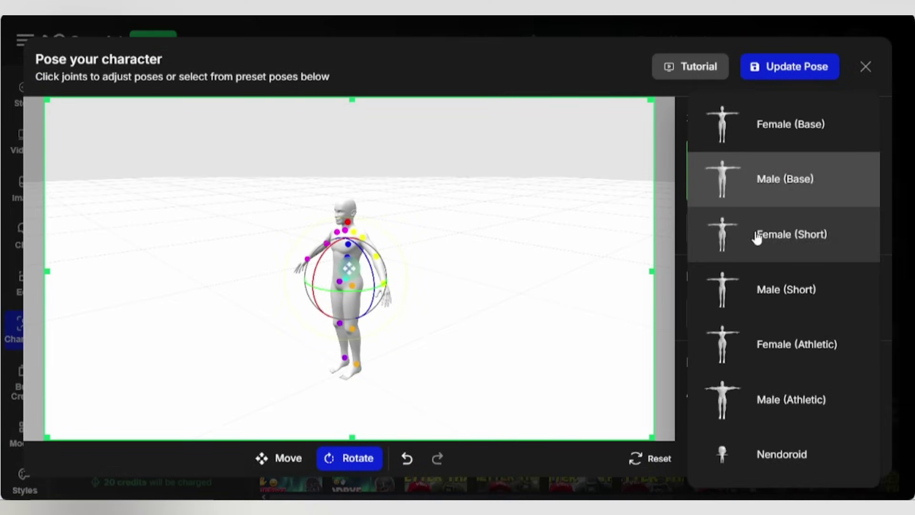
{"action": "left_click", "coordinate": [757, 238]}
{"action": "left_click", "coordinate": [843, 313]}
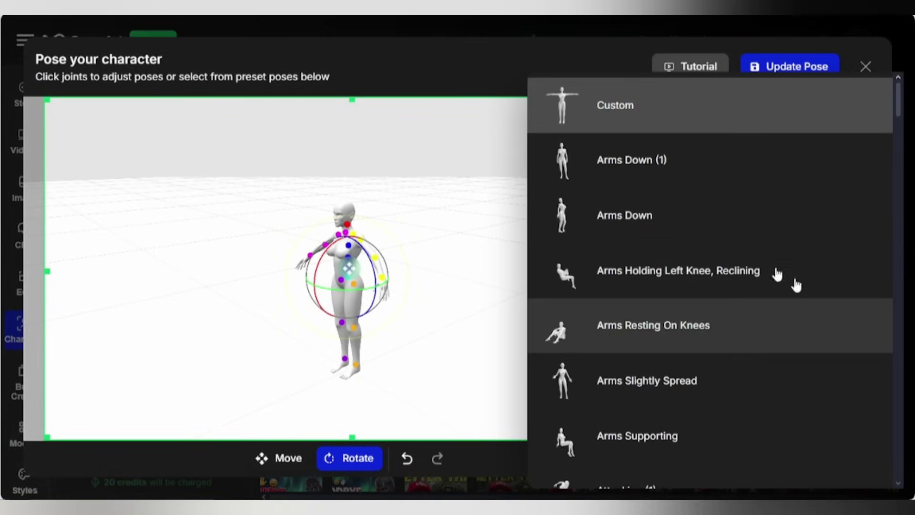
{"action": "left_click", "coordinate": [632, 172]}
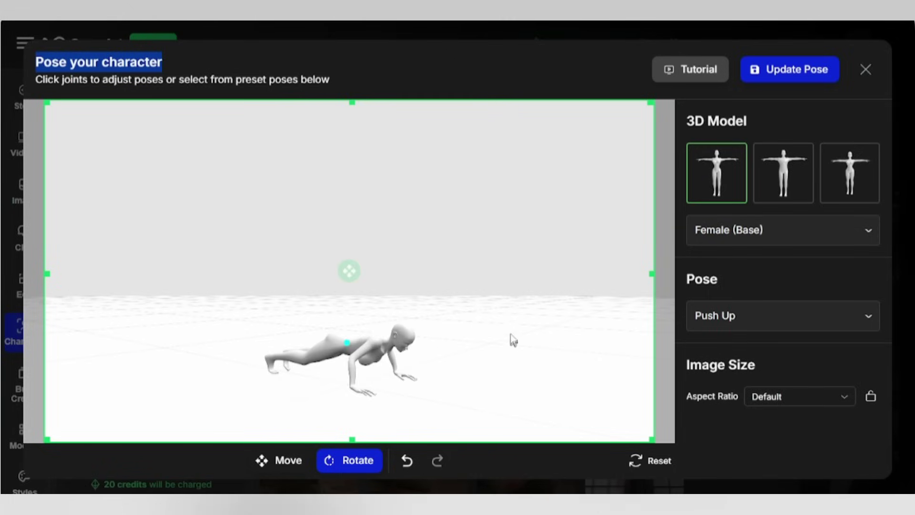
{"action": "left_click_drag", "start_coordinate": [523, 300], "coordinate": [568, 276]}
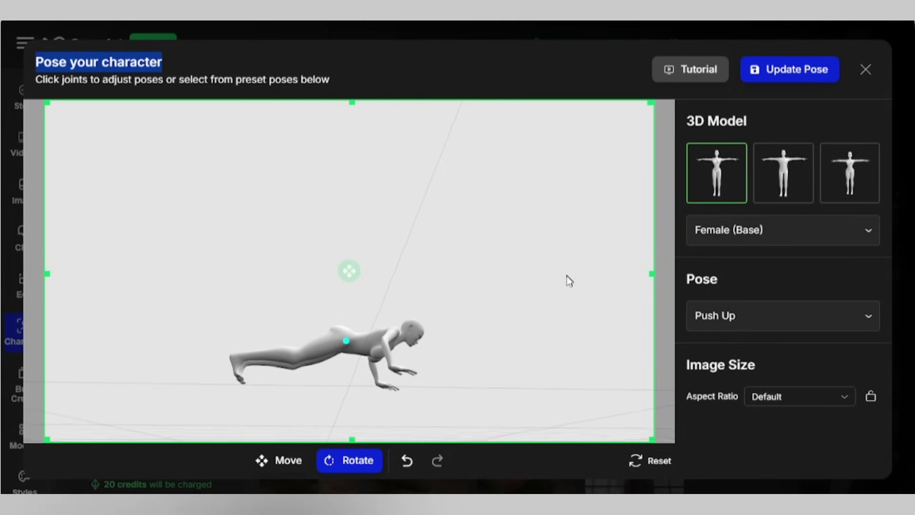
{"action": "left_click", "coordinate": [798, 72]}
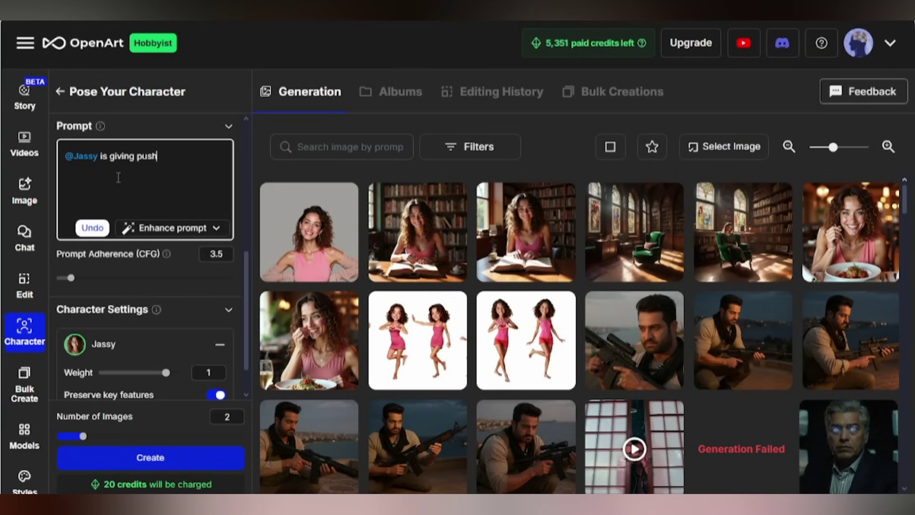
{"action": "type", "text": "p"}
{"action": "left_click", "coordinate": [205, 455]}
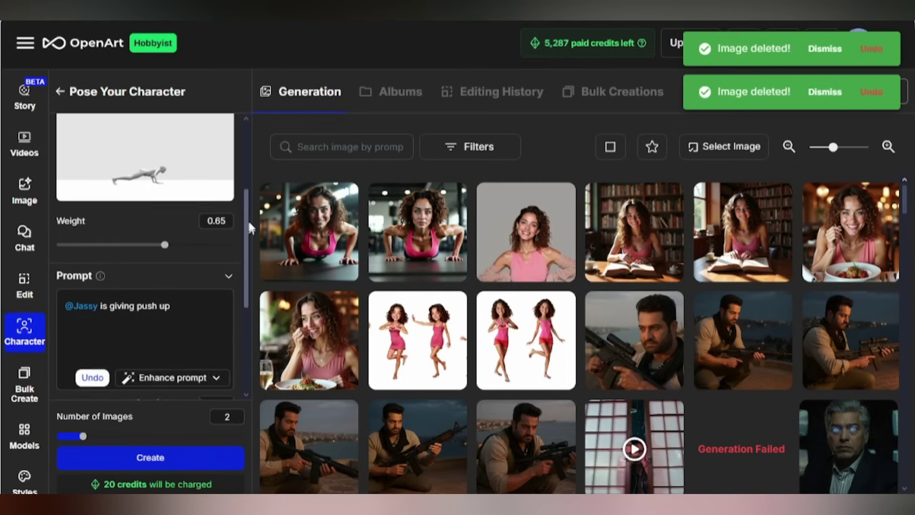
{"action": "scroll", "coordinate": [206, 245], "scroll_direction": "up", "scroll_amount": 1}
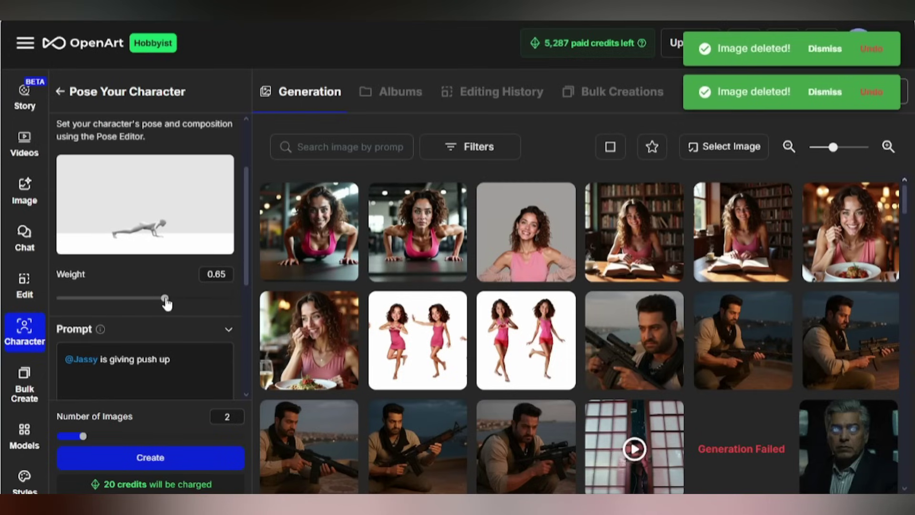
Raise the pose weight to 0.86, regenerate, and open the new push-up image.
{"action": "left_click_drag", "start_coordinate": [168, 300], "coordinate": [207, 303]}
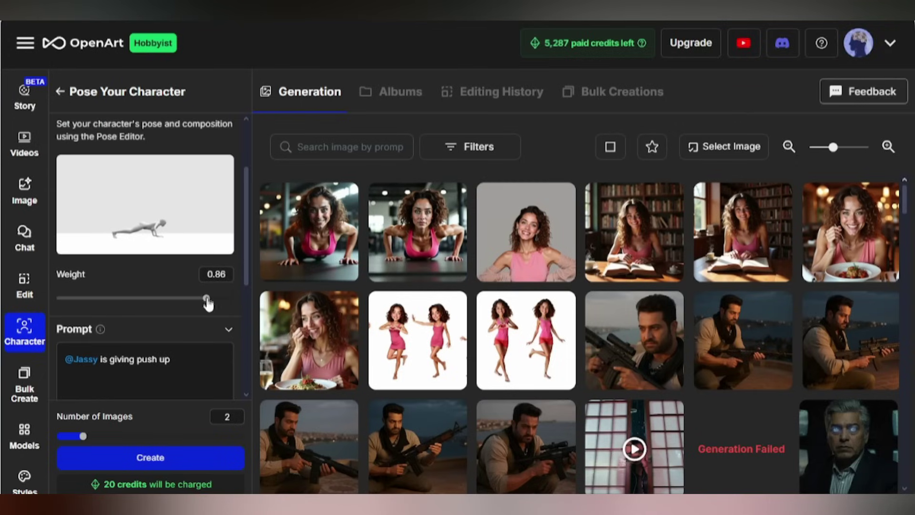
{"action": "left_click", "coordinate": [200, 468]}
{"action": "left_click", "coordinate": [409, 408]}
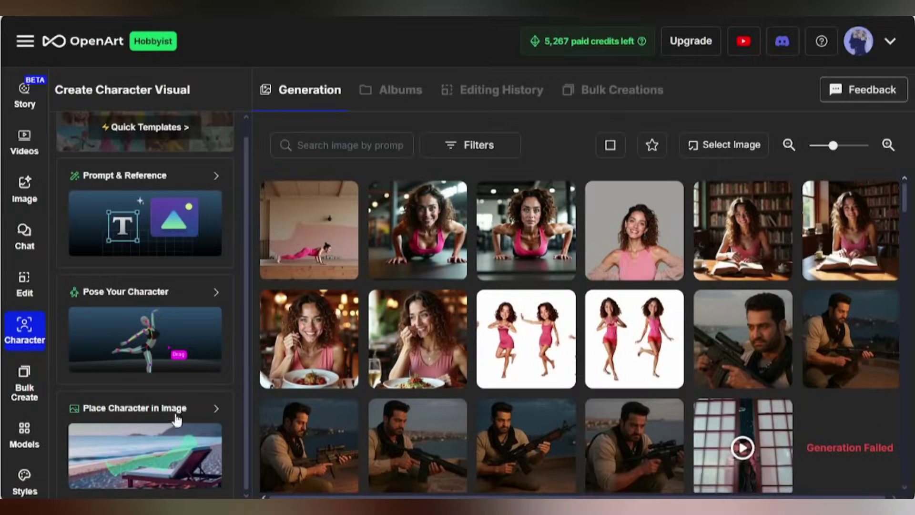
Place Jassy in the rainy neon street sample, waiting for a vehicle, and view it full-size.
{"action": "left_click", "coordinate": [156, 451]}
{"action": "left_click", "coordinate": [147, 296]}
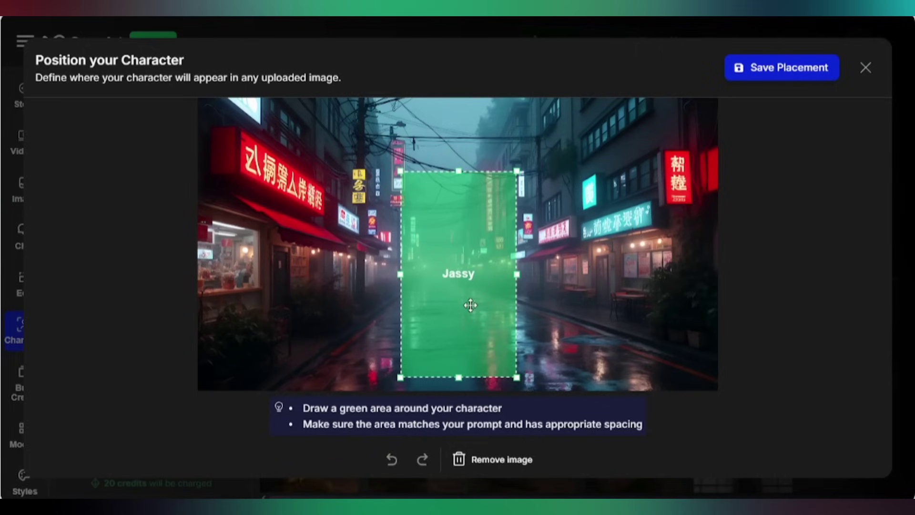
{"action": "left_click_drag", "start_coordinate": [470, 302], "coordinate": [612, 295]}
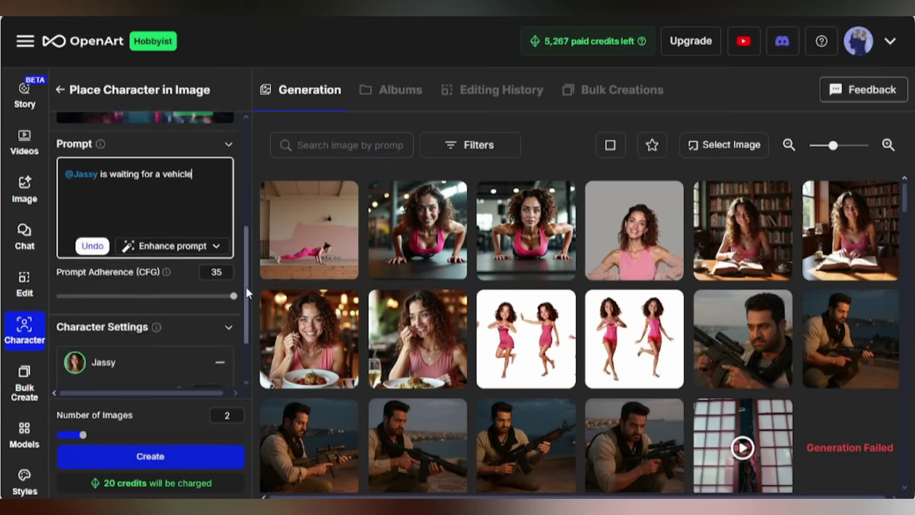
{"action": "scroll", "coordinate": [245, 301], "scroll_direction": "down", "scroll_amount": 1}
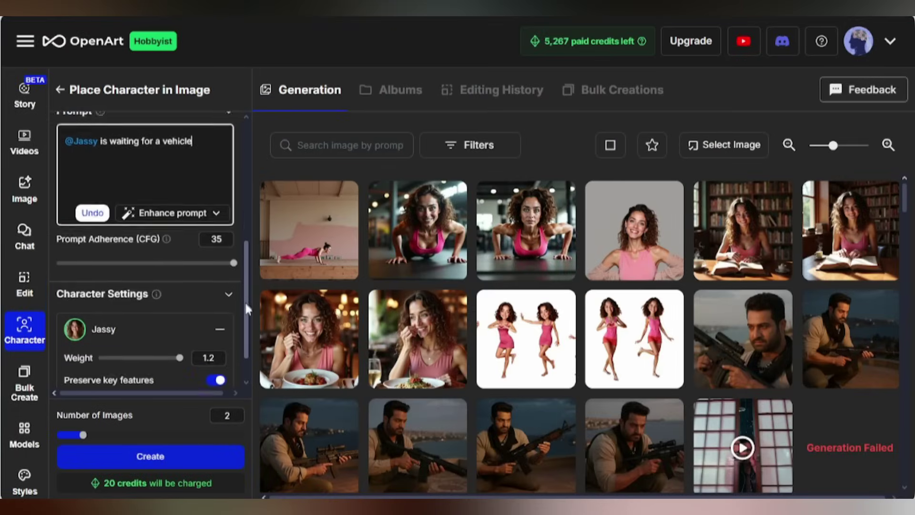
{"action": "scroll", "coordinate": [191, 381], "scroll_direction": "up", "scroll_amount": 5}
{"action": "left_click", "coordinate": [187, 461]}
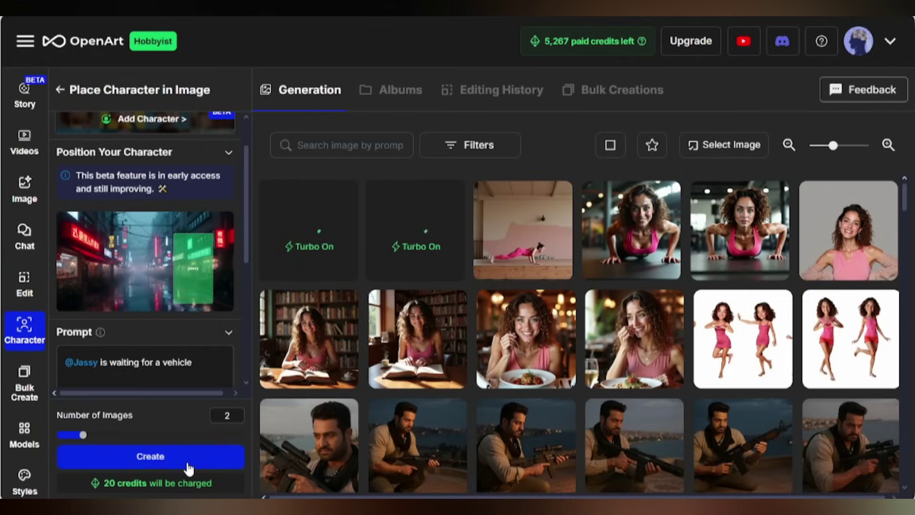
{"action": "left_click", "coordinate": [300, 239]}
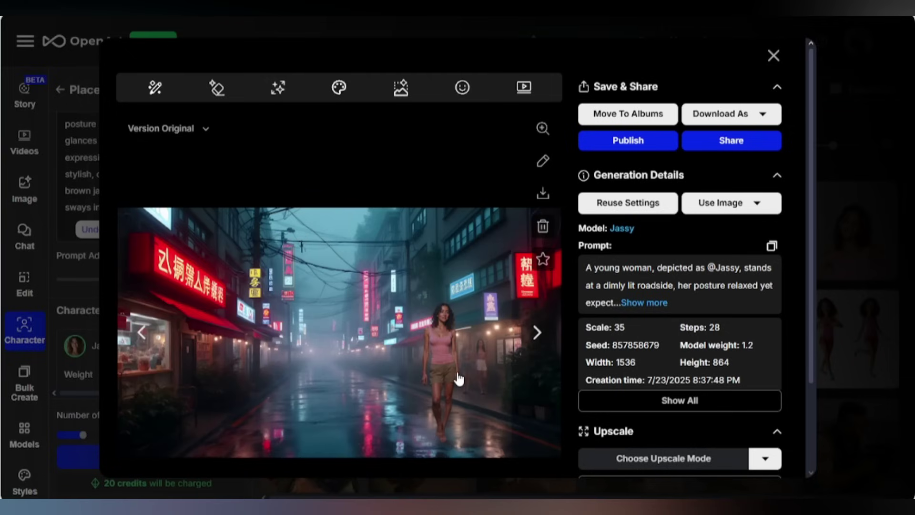
{"action": "left_click", "coordinate": [543, 129]}
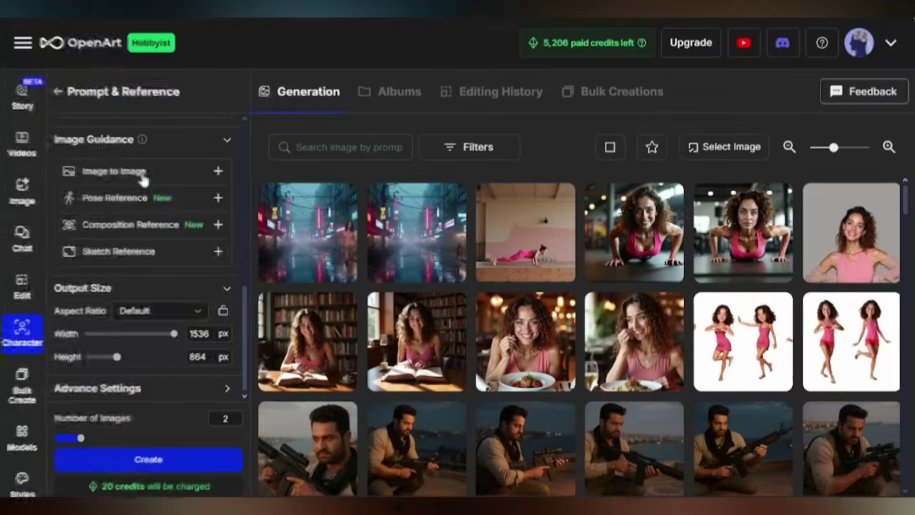
Upload the horse-riding photo as the image-to-image reference.
{"action": "left_click", "coordinate": [143, 180]}
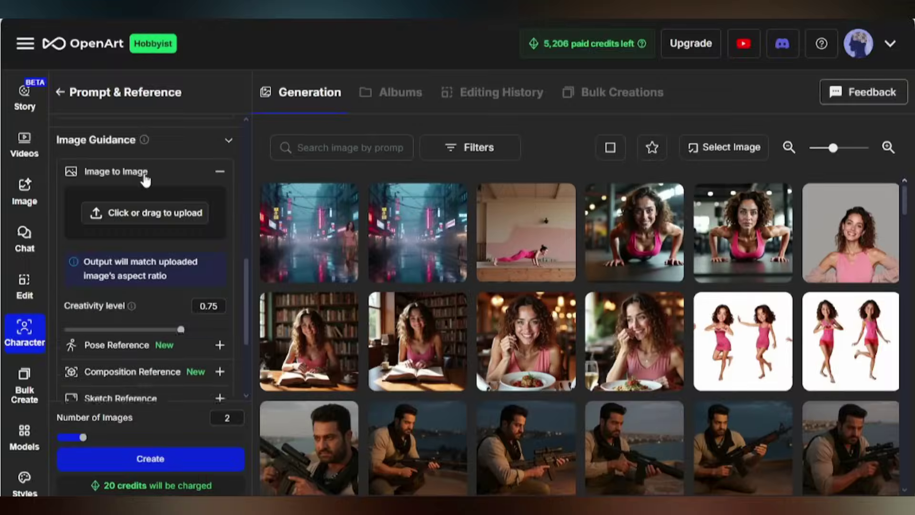
{"action": "left_click", "coordinate": [170, 209]}
{"action": "left_click", "coordinate": [190, 221]}
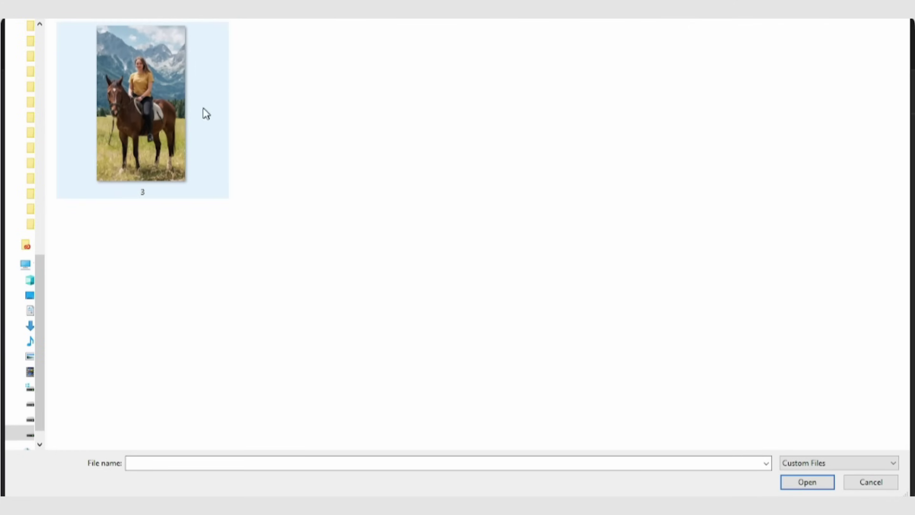
{"action": "double_click", "coordinate": [170, 144]}
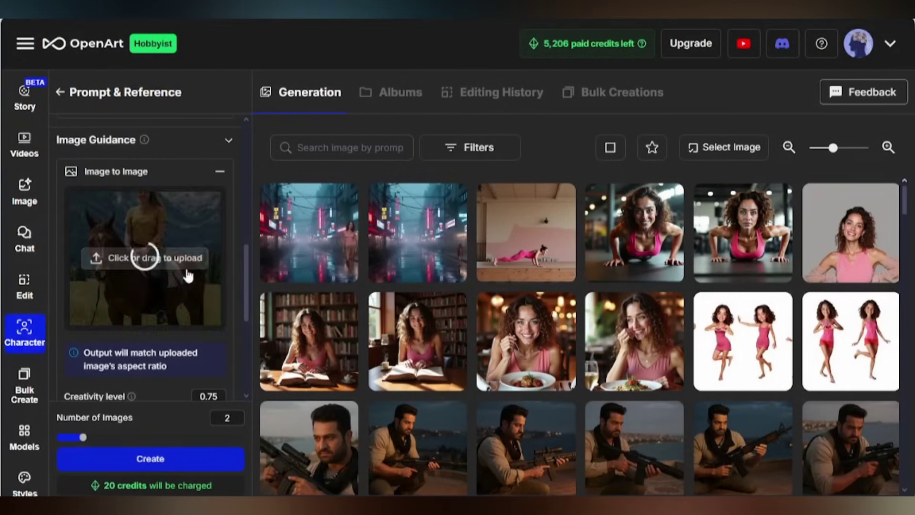
Auto-generate a prompt from the horse reference and create matching Jassy images.
{"action": "scroll", "coordinate": [247, 294], "scroll_direction": "down", "scroll_amount": 4}
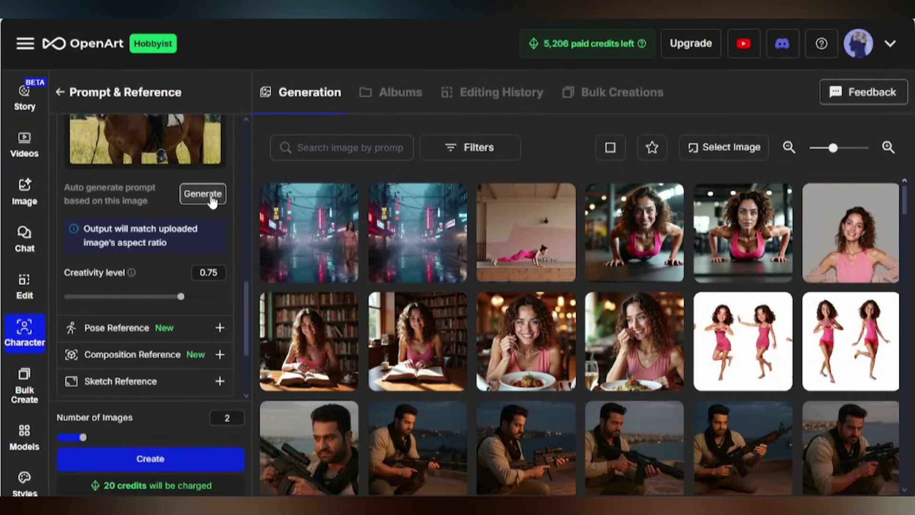
{"action": "left_click", "coordinate": [206, 192]}
{"action": "scroll", "coordinate": [203, 344], "scroll_direction": "up", "scroll_amount": 5}
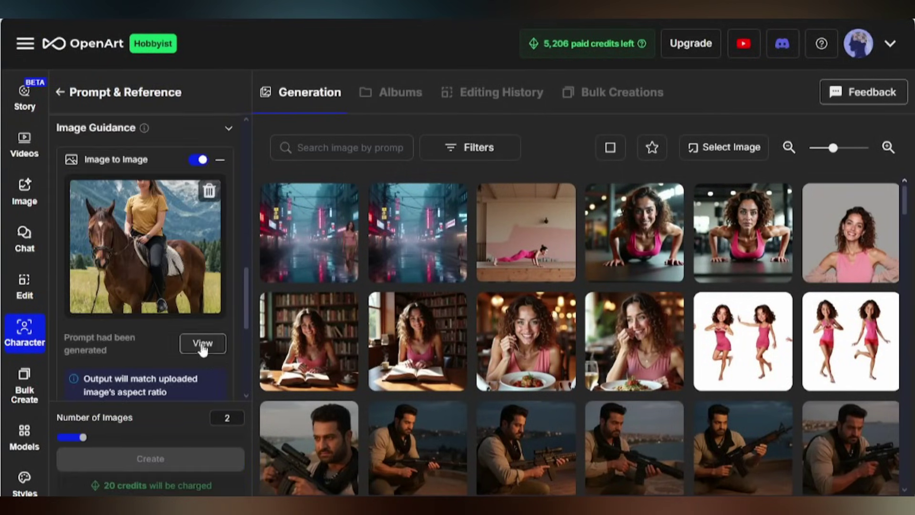
{"action": "scroll", "coordinate": [206, 341], "scroll_direction": "up", "scroll_amount": 5}
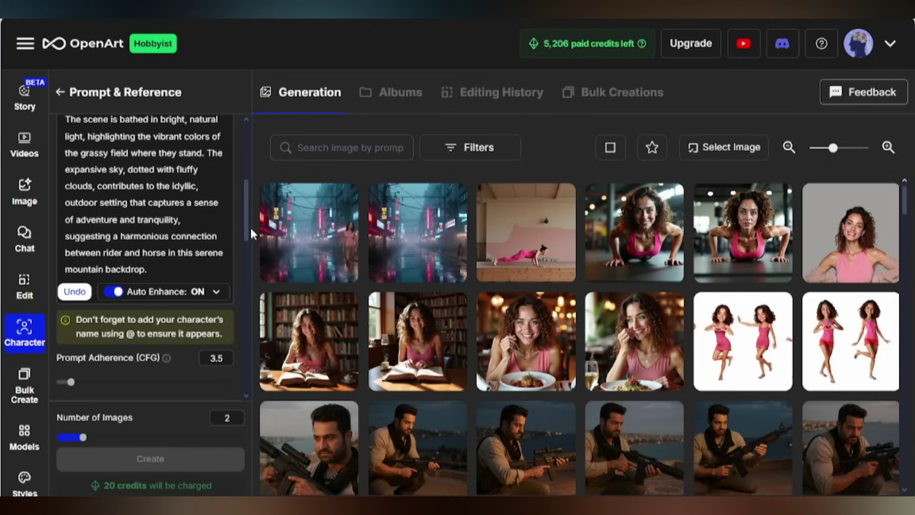
{"action": "scroll", "coordinate": [244, 183], "scroll_direction": "up", "scroll_amount": 5}
{"action": "scroll", "coordinate": [205, 317], "scroll_direction": "down", "scroll_amount": 5}
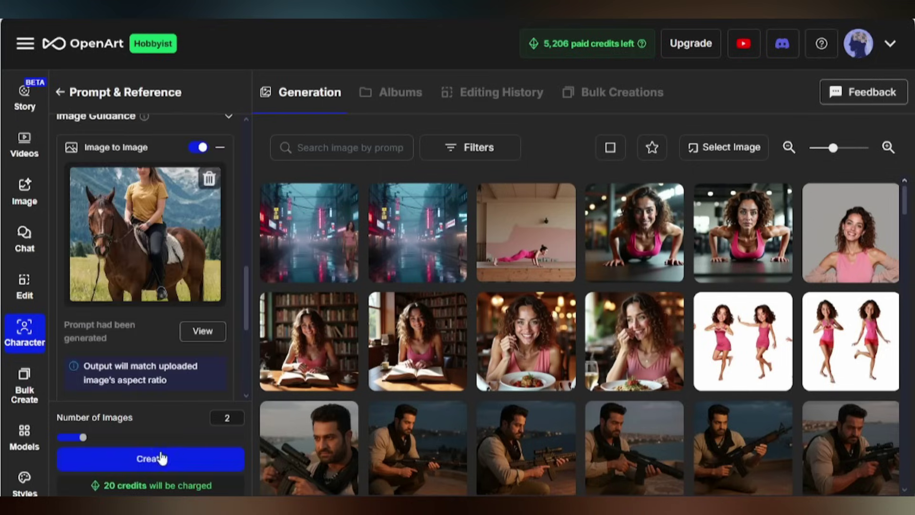
{"action": "left_click", "coordinate": [162, 458]}
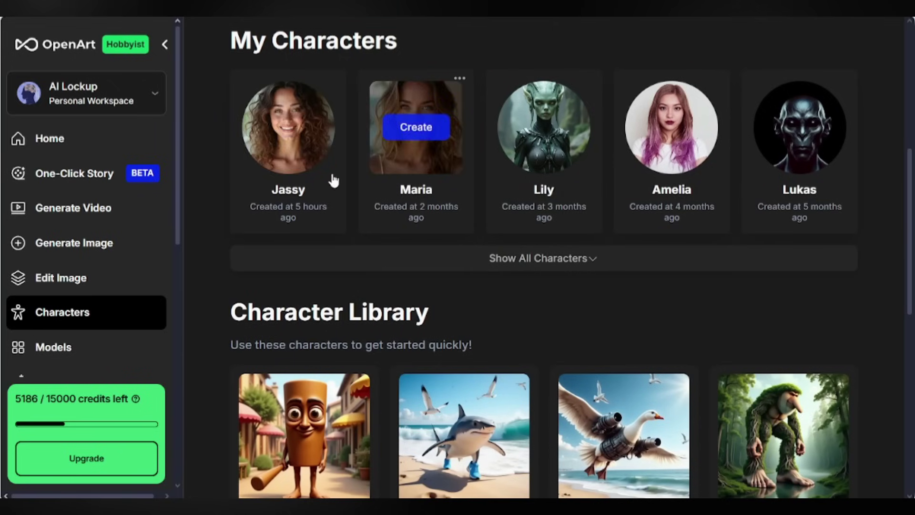
Show all saved characters and scroll the Character Library past Batman, Kirby, Black Widow and Hermione.
{"action": "left_click", "coordinate": [527, 263]}
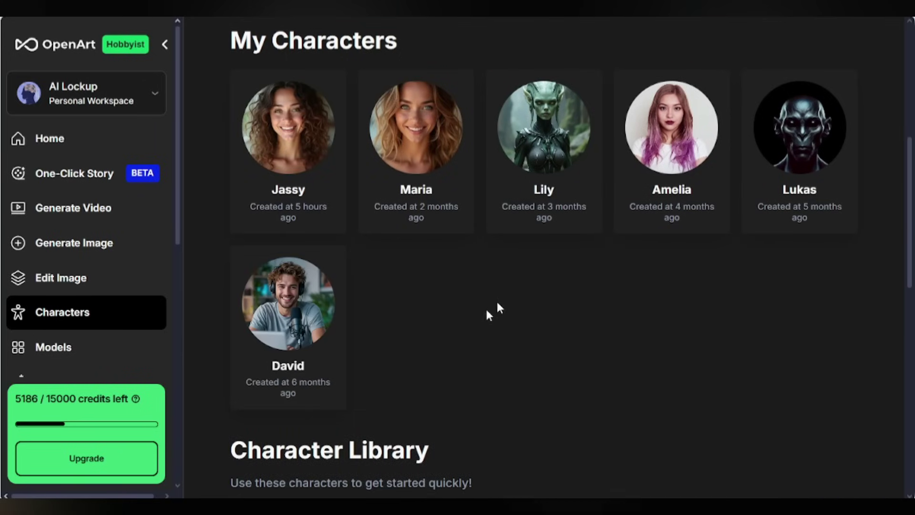
{"action": "scroll", "coordinate": [900, 277], "scroll_direction": "down", "scroll_amount": 8}
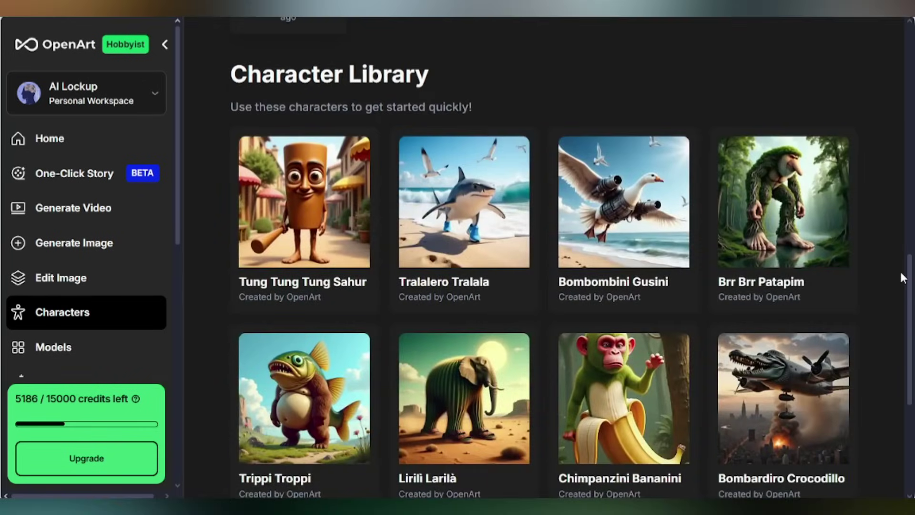
{"action": "mouse_move", "coordinate": [292, 159]}
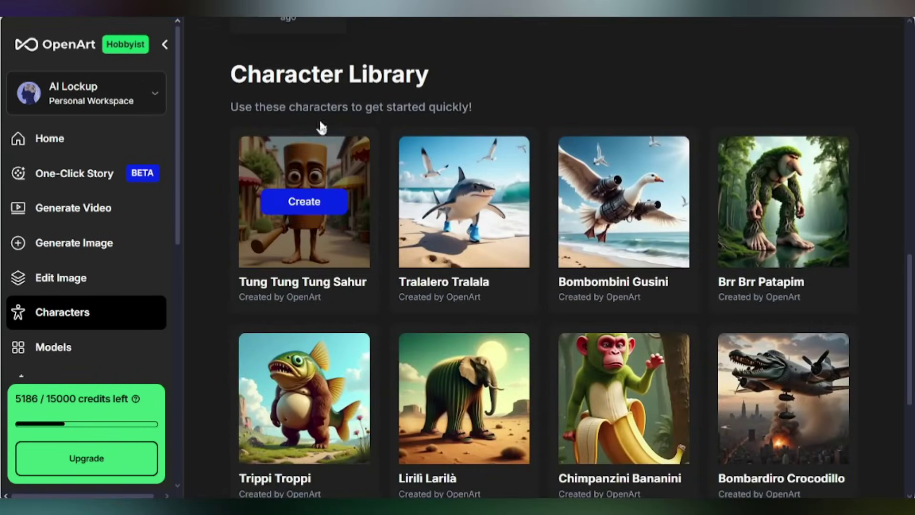
{"action": "scroll", "coordinate": [909, 134], "scroll_direction": "down", "scroll_amount": 8}
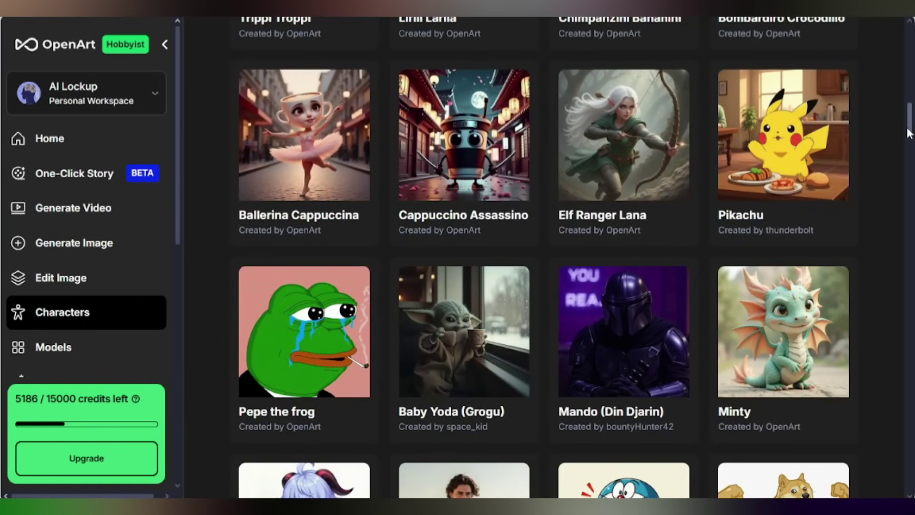
{"action": "scroll", "coordinate": [909, 133], "scroll_direction": "down", "scroll_amount": 15}
Generate a Hermione Emotion Sheet and review both resulting images in the viewer.
{"action": "mouse_move", "coordinate": [773, 259]}
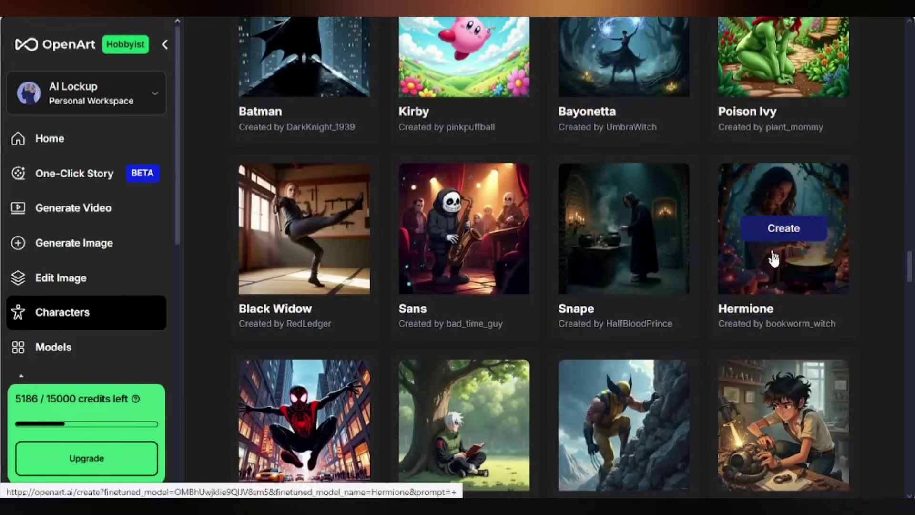
{"action": "left_click", "coordinate": [779, 231]}
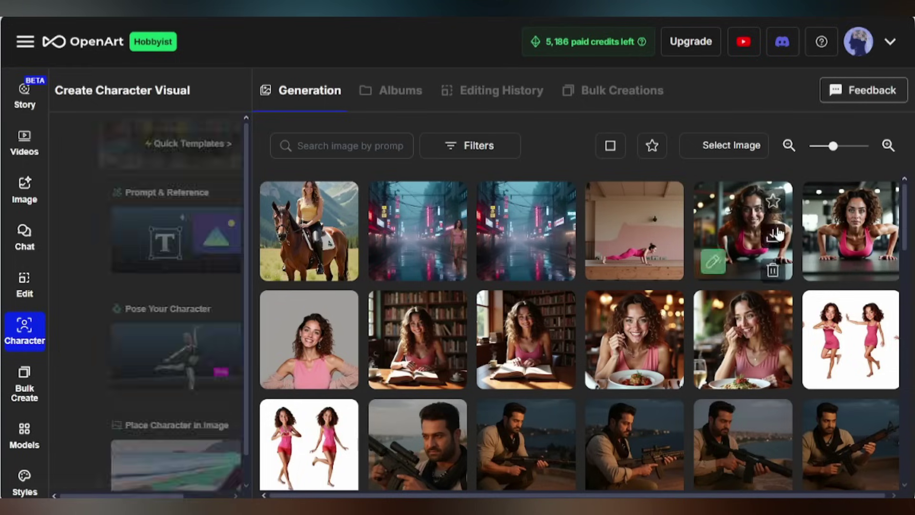
{"action": "left_click_drag", "start_coordinate": [246, 195], "coordinate": [242, 219]}
{"action": "left_click", "coordinate": [168, 456]}
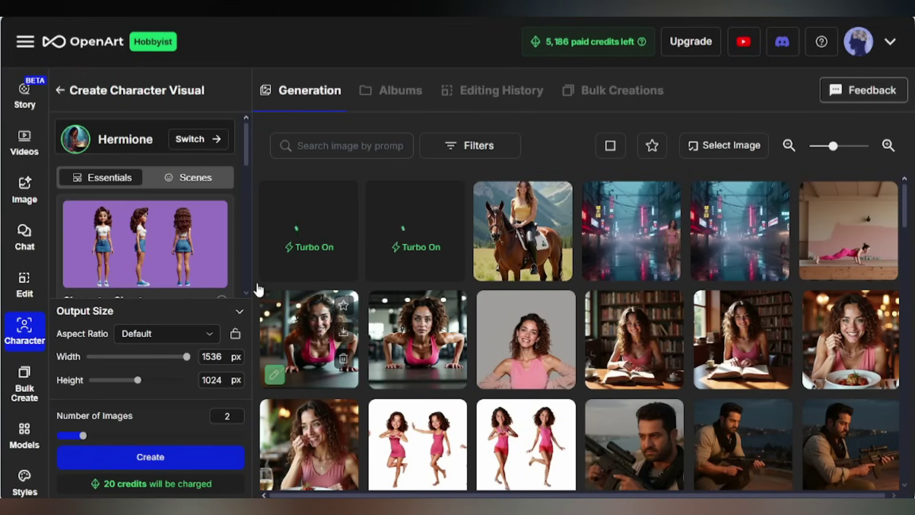
{"action": "left_click", "coordinate": [276, 272]}
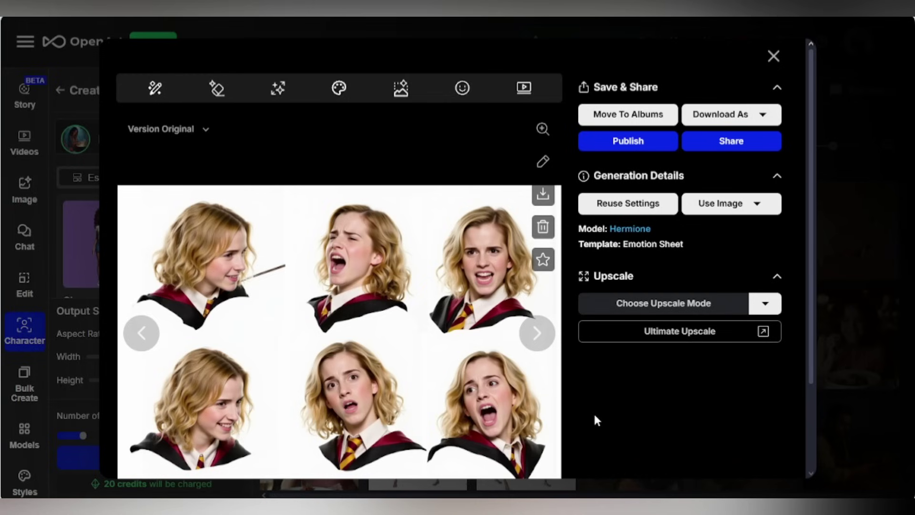
{"action": "left_click", "coordinate": [153, 336]}
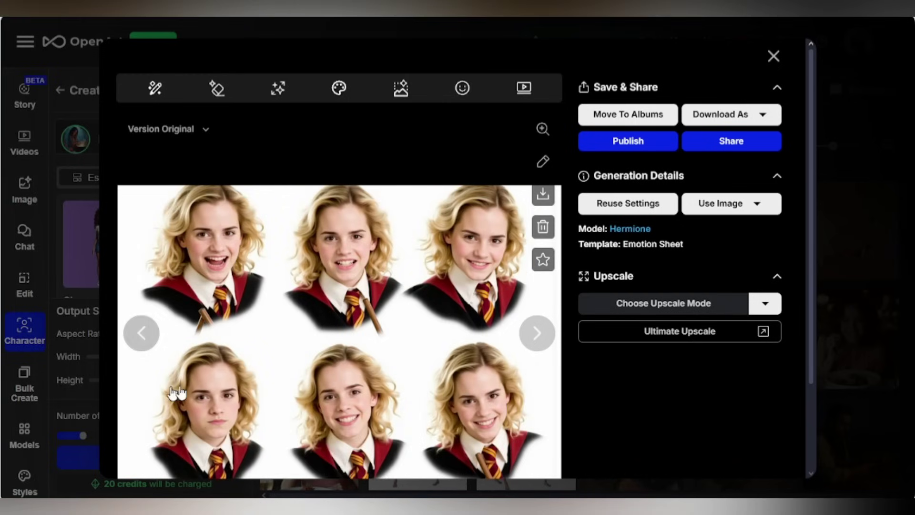
{"action": "left_click", "coordinate": [774, 57]}
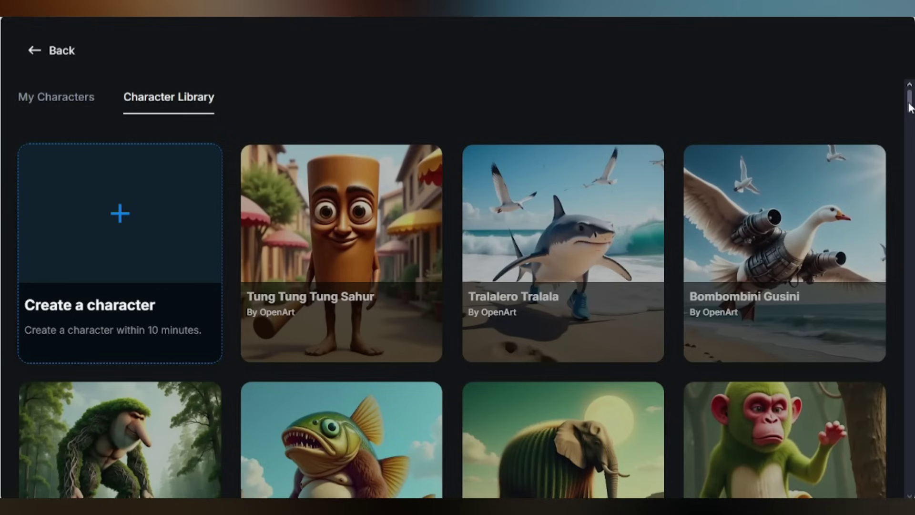
{"action": "left_click_drag", "start_coordinate": [909, 101], "coordinate": [896, 144]}
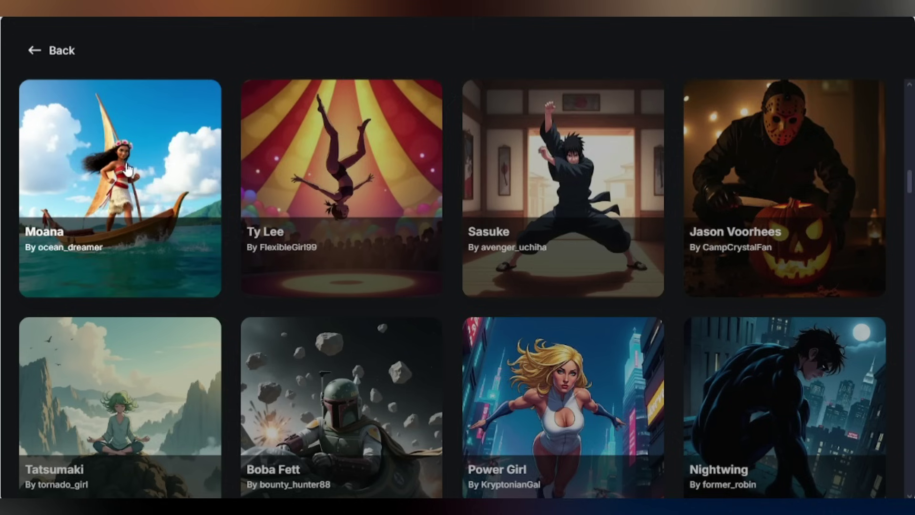
{"action": "left_click", "coordinate": [128, 168]}
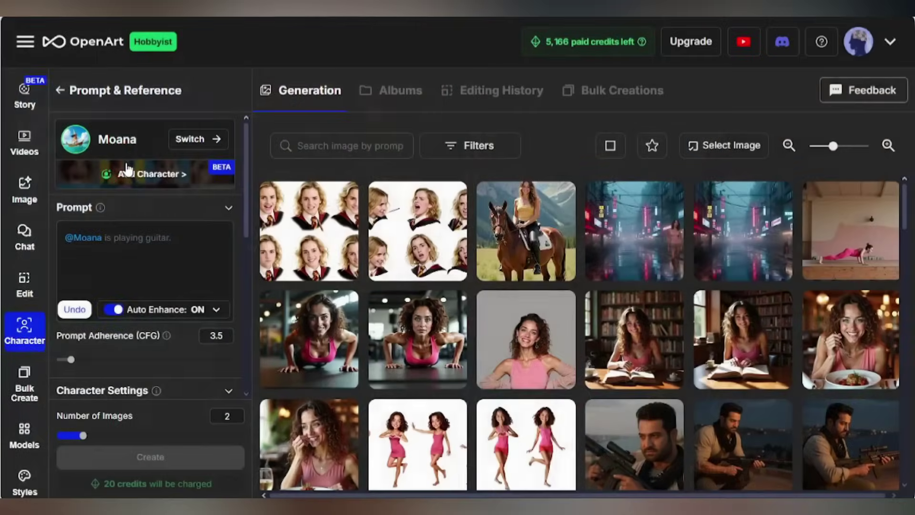
Add Pikachu beside Moana, enter the sunset-beach lightning prompt, and generate four images.
{"action": "left_click", "coordinate": [143, 175]}
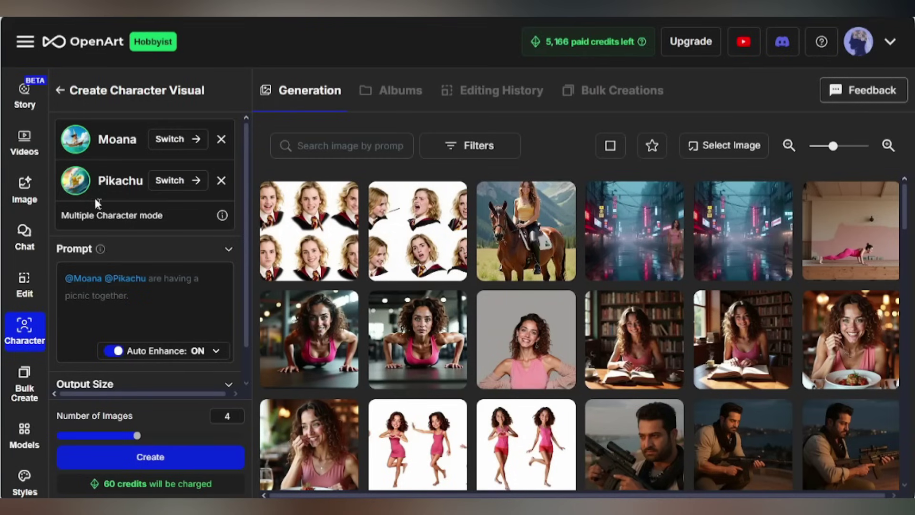
{"action": "type", "text": "@Moana stands on a tropical beach at sunset as a lightning spark reveals Pikachu beside her."}
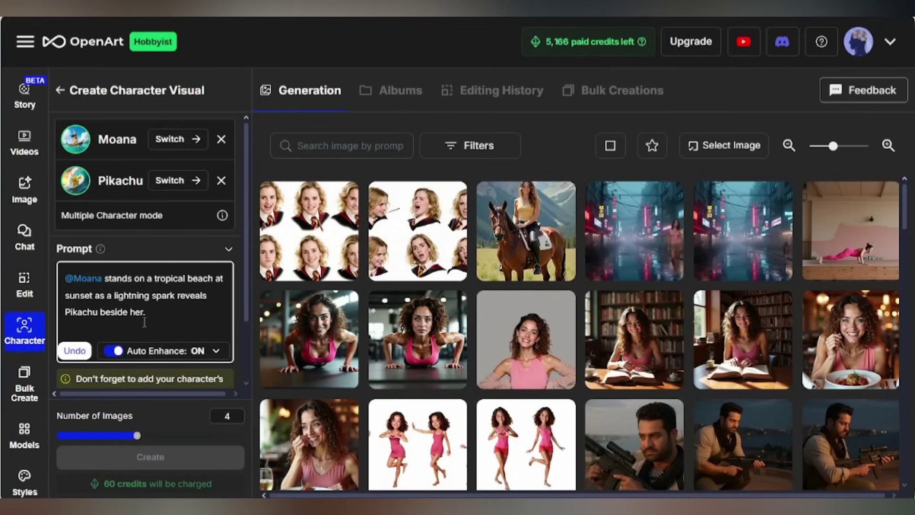
{"action": "type", "text": "@"}
{"action": "scroll", "coordinate": [147, 429], "scroll_direction": "down", "scroll_amount": 1}
{"action": "left_click", "coordinate": [150, 457]}
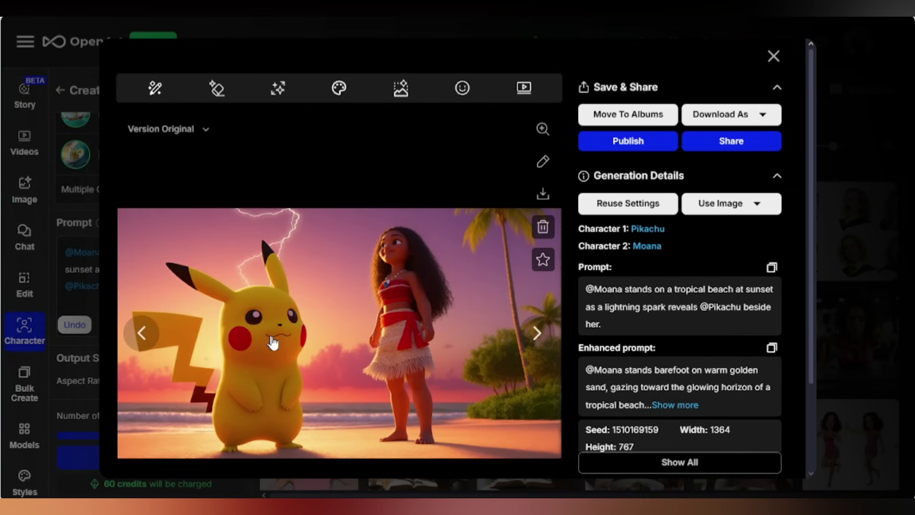
Browse the generated Moana and Pikachu beach images in the viewer.
{"action": "left_click", "coordinate": [537, 332]}
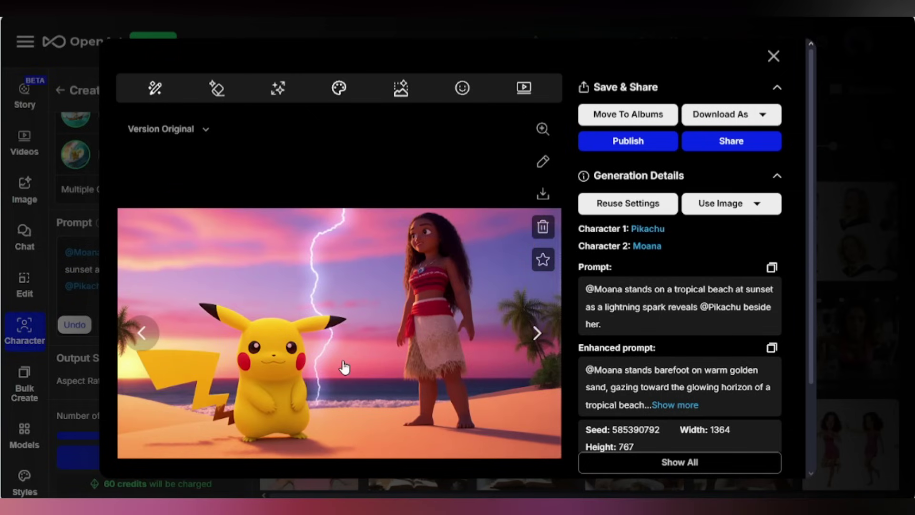
{"action": "left_click", "coordinate": [773, 57]}
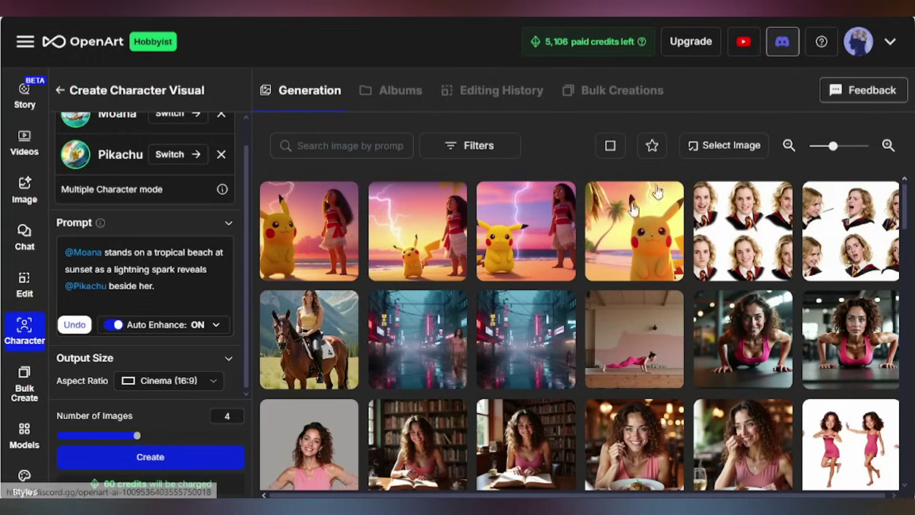
{"action": "left_click", "coordinate": [422, 232]}
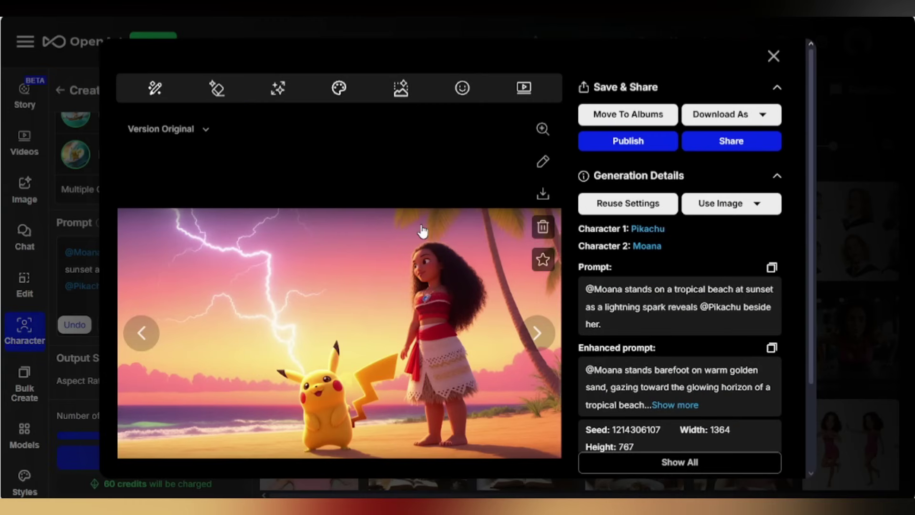
{"action": "left_click", "coordinate": [537, 333]}
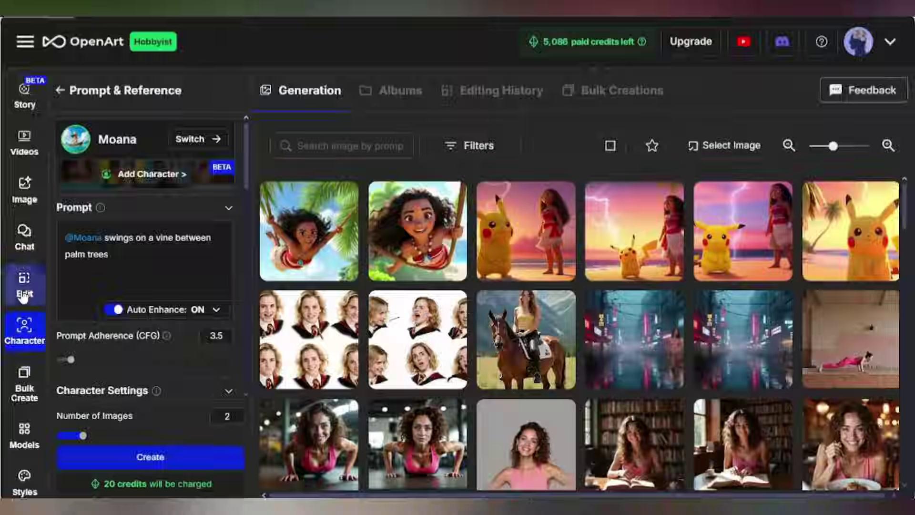
Load the library schoolgirl photo onto the image editing canvas.
{"action": "left_click", "coordinate": [23, 292]}
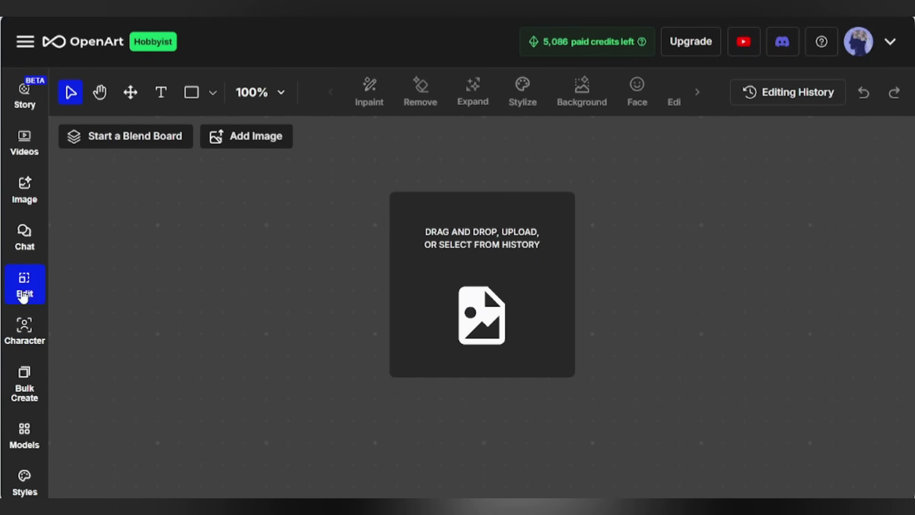
{"action": "left_click", "coordinate": [520, 281]}
{"action": "double_click", "coordinate": [358, 95]}
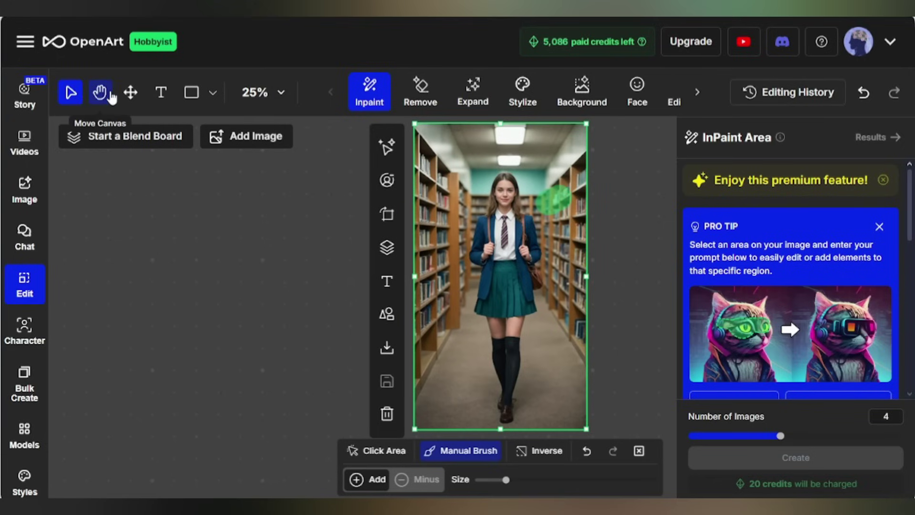
{"action": "left_click", "coordinate": [881, 228]}
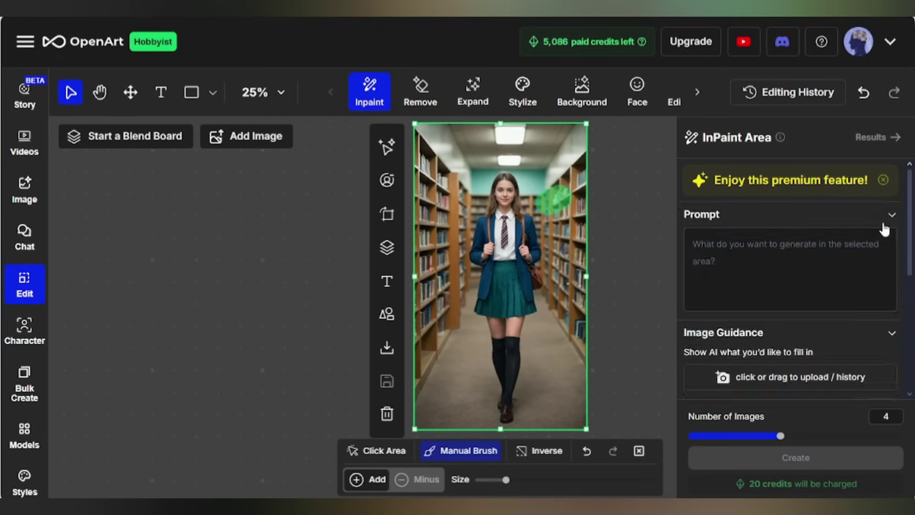
Expand the image to Cinema 16:9 and place a chosen result on the canvas.
{"action": "left_click", "coordinate": [472, 94]}
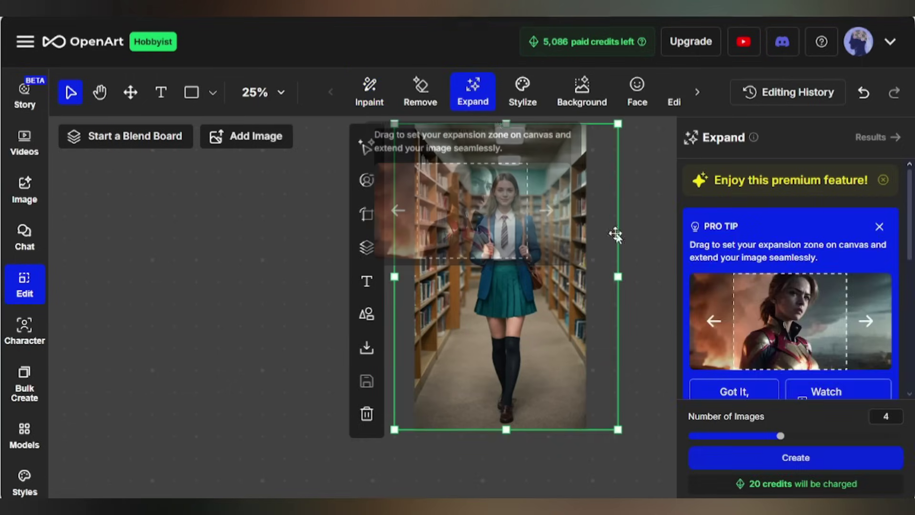
{"action": "left_click", "coordinate": [787, 400]}
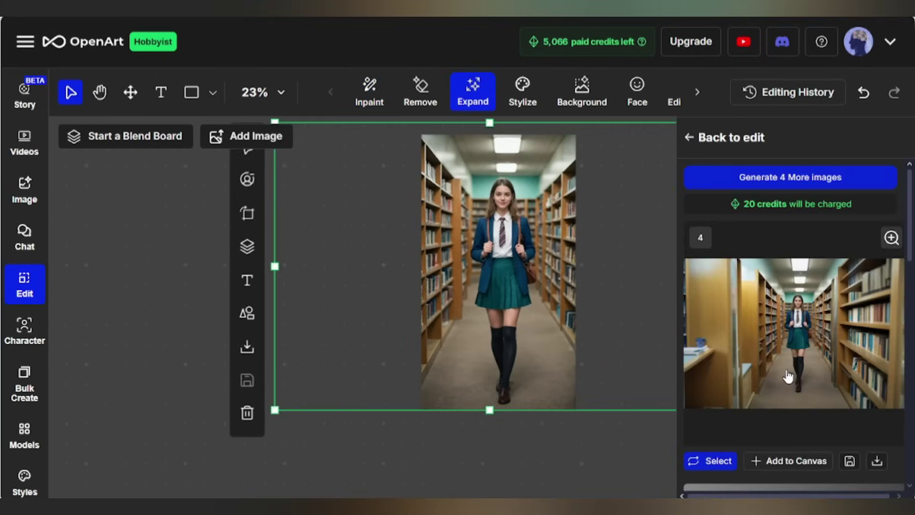
{"action": "left_click", "coordinate": [788, 376]}
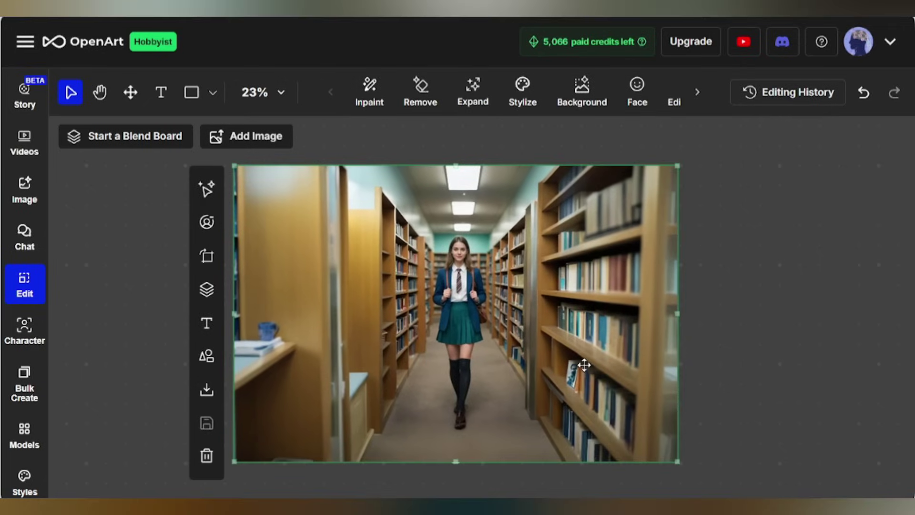
Add the black cat image as a Blend Board, position it at the girl's feet, and blend.
{"action": "left_click", "coordinate": [262, 139]}
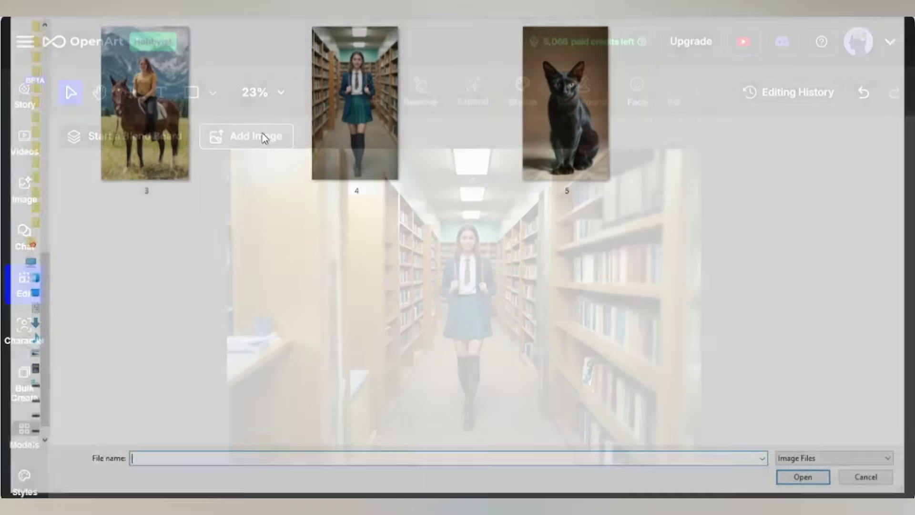
{"action": "double_click", "coordinate": [601, 131]}
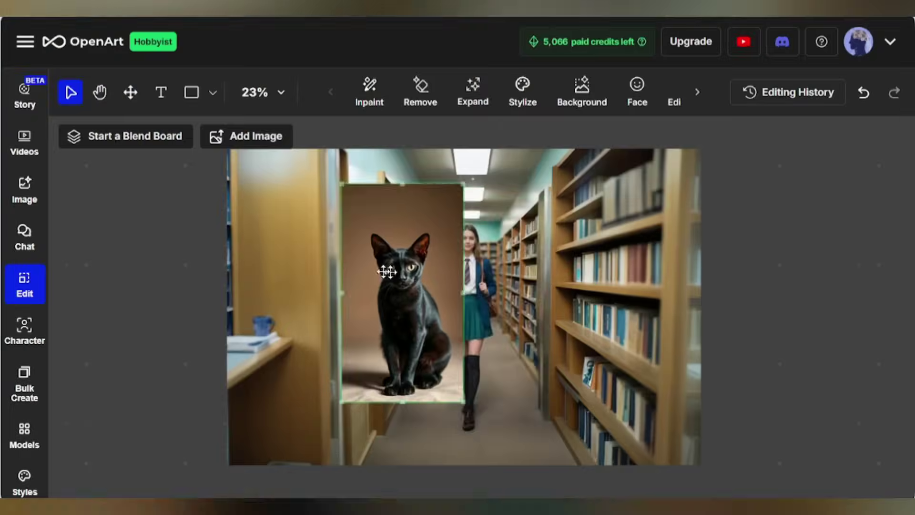
{"action": "left_click", "coordinate": [590, 324]}
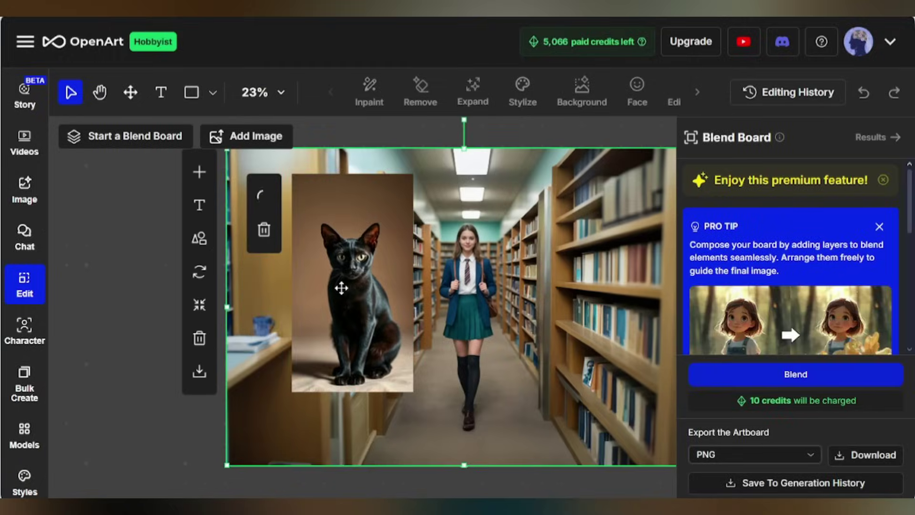
{"action": "left_click_drag", "start_coordinate": [341, 288], "coordinate": [381, 349]}
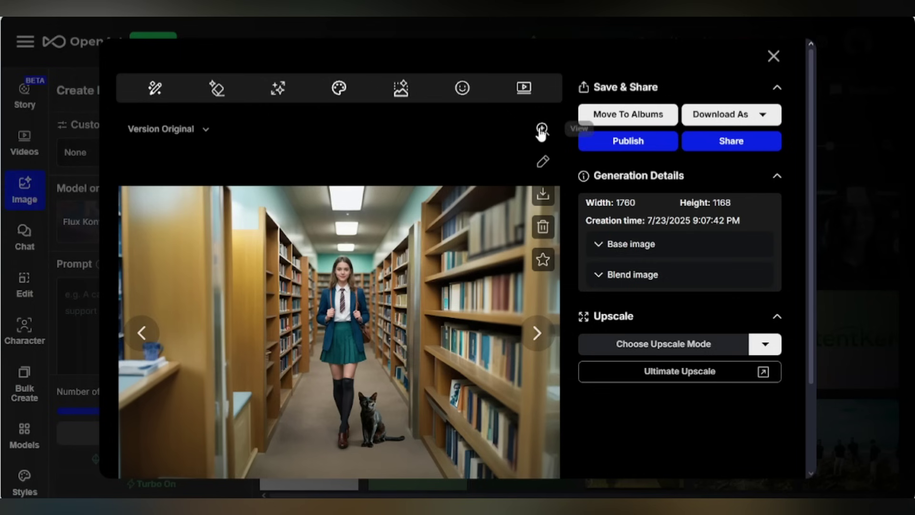
{"action": "left_click", "coordinate": [541, 128]}
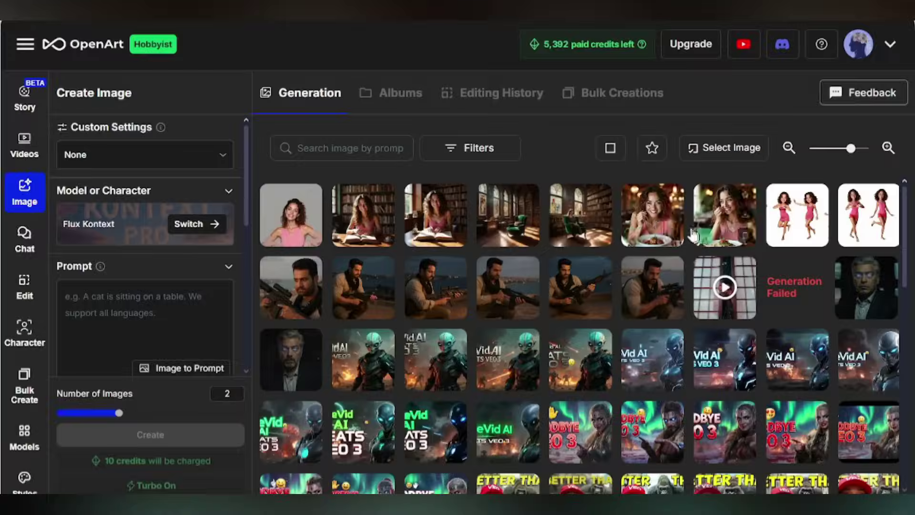
Send the restaurant meal image to Image to Video with Veo3 and an eating prompt, then generate.
{"action": "left_click", "coordinate": [655, 226]}
{"action": "left_click", "coordinate": [757, 205]}
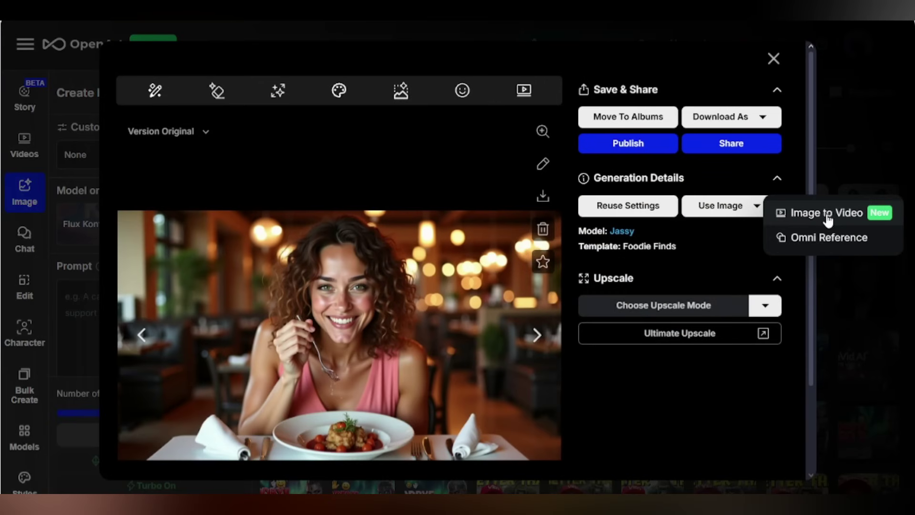
{"action": "left_click", "coordinate": [826, 216]}
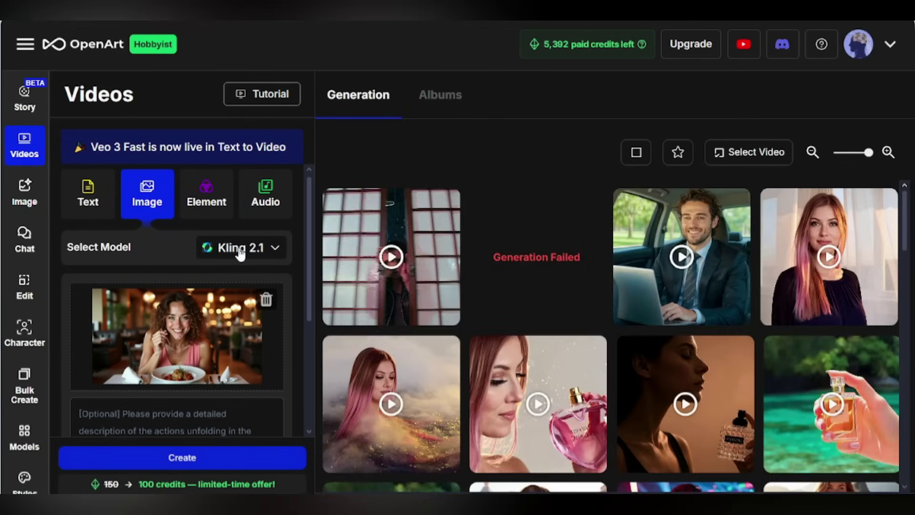
{"action": "left_click", "coordinate": [241, 251]}
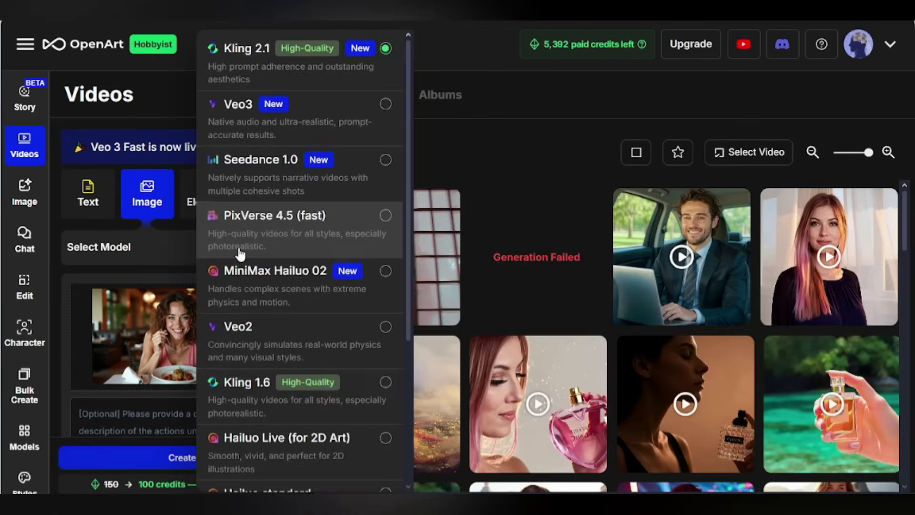
{"action": "left_click", "coordinate": [327, 140]}
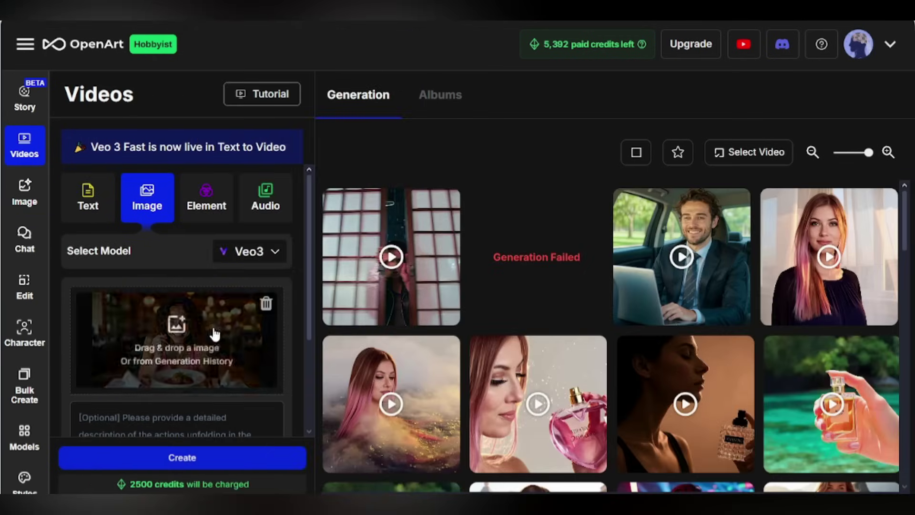
{"action": "left_click_drag", "start_coordinate": [303, 233], "coordinate": [308, 337]}
{"action": "type", "text": "vin"}
{"action": "type", "text": "g meal"}
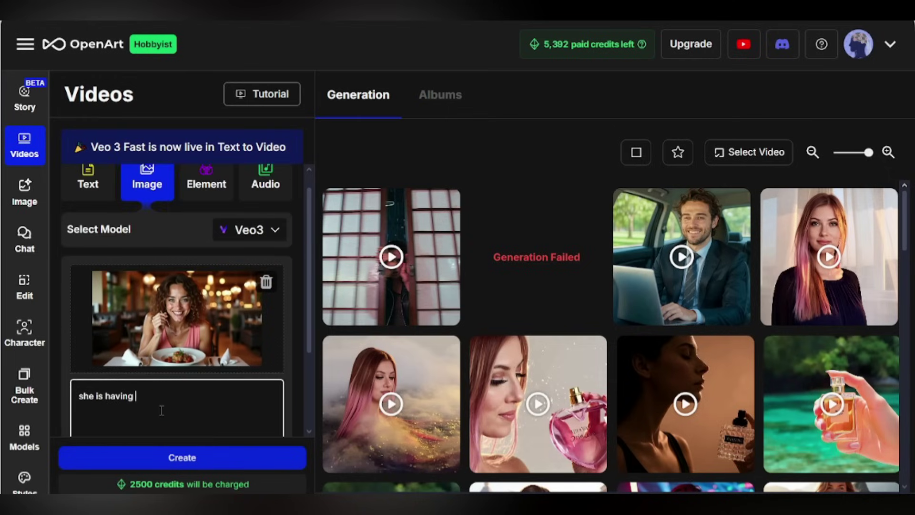
{"action": "scroll", "coordinate": [162, 411], "scroll_direction": "down", "scroll_amount": 1}
{"action": "left_click", "coordinate": [238, 460]}
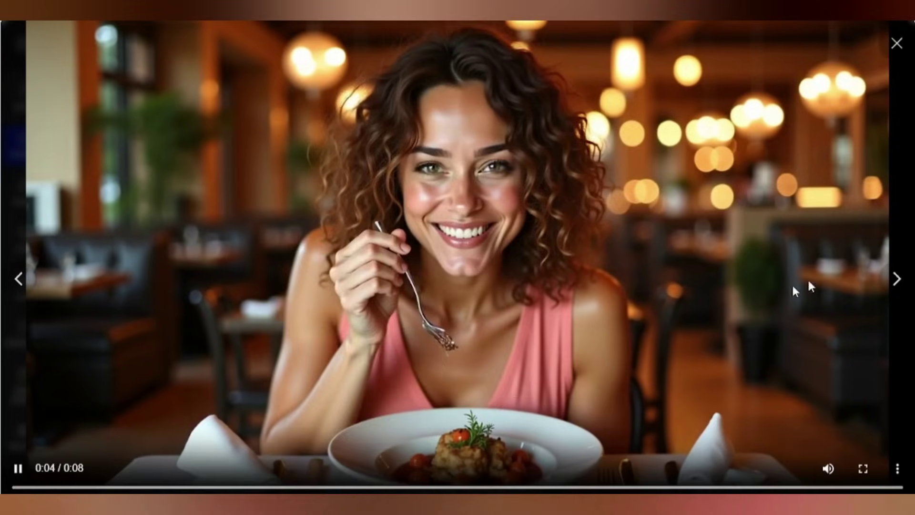
Play the 8-second meal video full-screen and adjust the playback volume.
{"action": "left_click", "coordinate": [896, 44]}
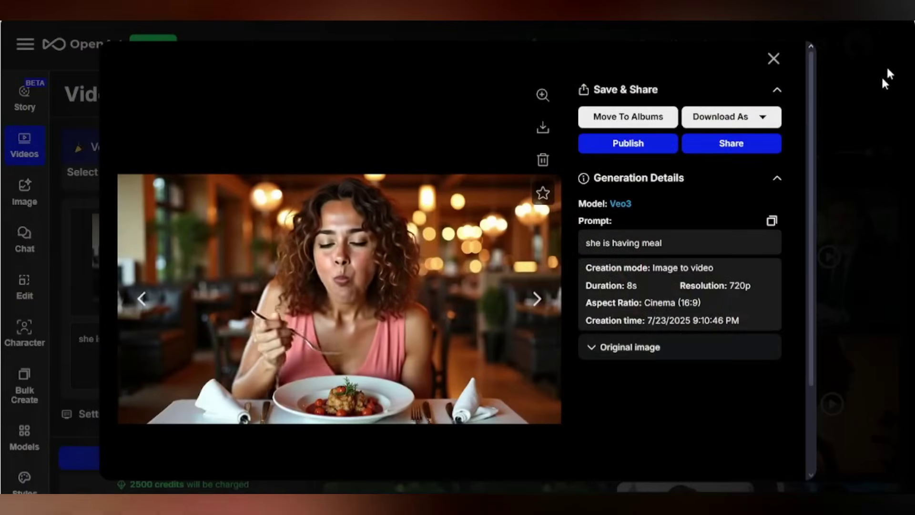
{"action": "left_click", "coordinate": [773, 59]}
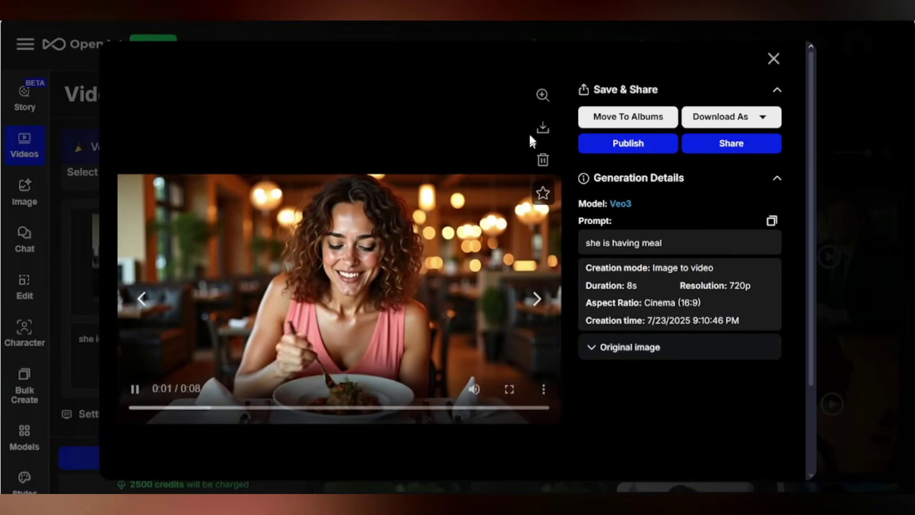
{"action": "left_click", "coordinate": [543, 95]}
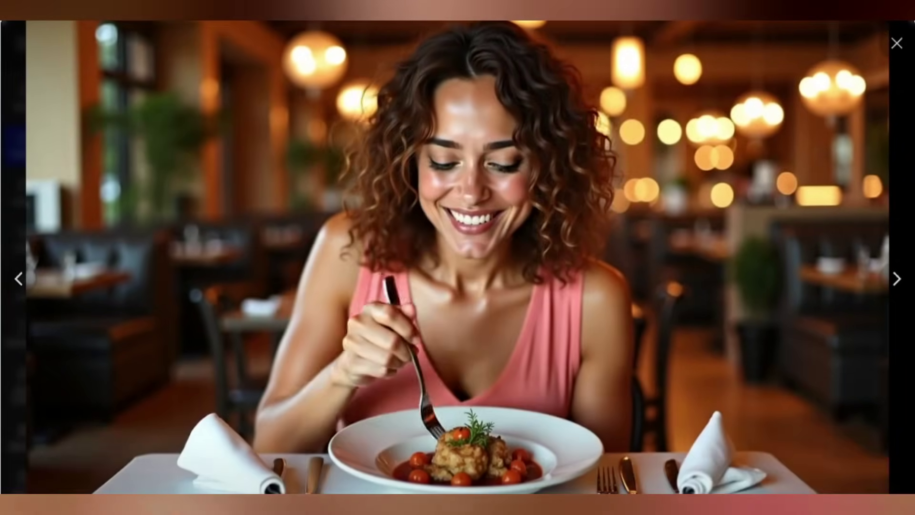
{"action": "key", "text": "XF86AudioRaiseVolume"}
{"action": "key", "text": "XF86AudioRaiseVolume"}
{"action": "key", "text": "XF86AudioRaiseVolume"}
{"action": "key", "text": "XF86AudioRaiseVolume"}
{"action": "key", "text": "XF86AudioRaiseVolume"}
{"action": "key", "text": "XF86AudioRaiseVolume"}
{"action": "key", "text": "XF86AudioRaiseVolume"}
{"action": "key", "text": "XF86AudioRaiseVolume"}
{"action": "key", "text": "XF86AudioRaiseVolume"}
{"action": "key", "text": "XF86AudioRaiseVolume"}
{"action": "key", "text": "XF86AudioRaiseVolume"}
{"action": "key", "text": "XF86AudioRaiseVolume"}
{"action": "key", "text": "XF86AudioRaiseVolume"}
{"action": "key", "text": "XF86AudioRaiseVolume"}
{"action": "key", "text": "XF86AudioLowerVolume"}
{"action": "key", "text": "XF86AudioLowerVolume"}
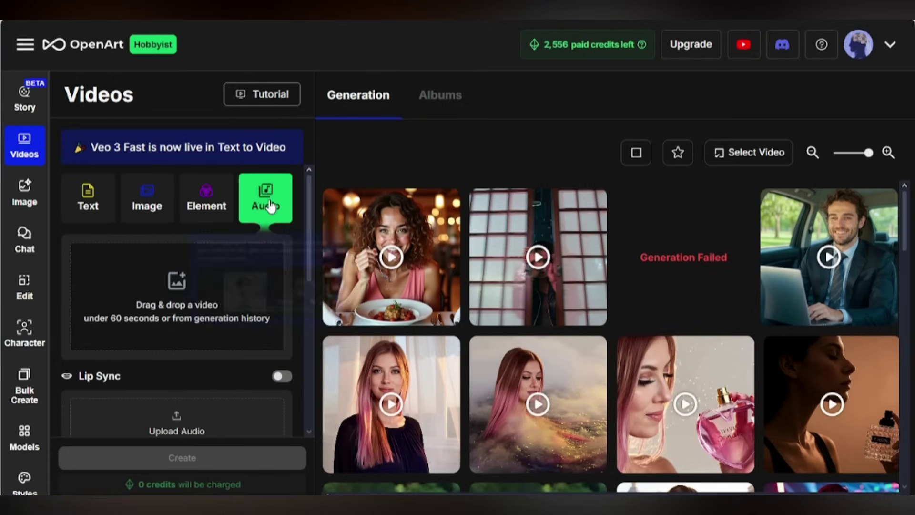
Generate lip-synced speech 'The food is tender and flavorful, I love it' in the Heart voice, keeping original sound.
{"action": "mouse_move", "coordinate": [263, 217]}
{"action": "left_click_drag", "start_coordinate": [310, 235], "coordinate": [280, 297]}
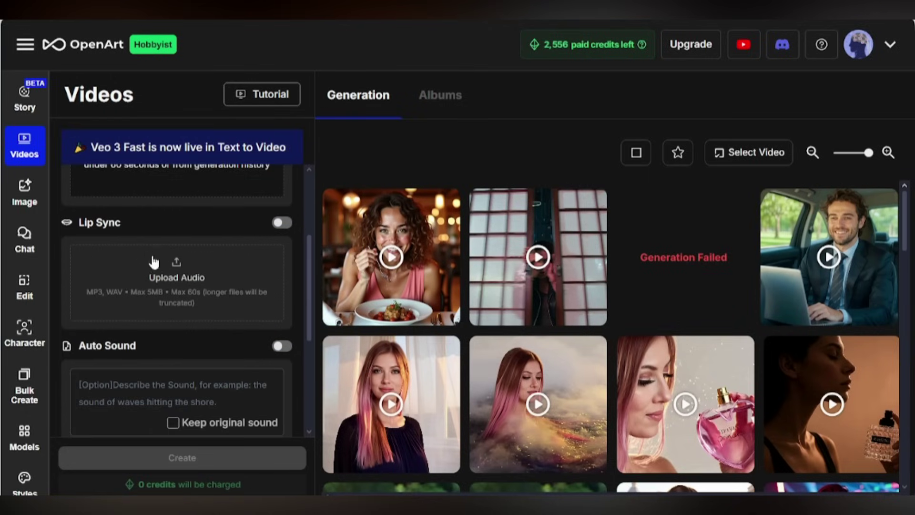
{"action": "type", "text": "o"}
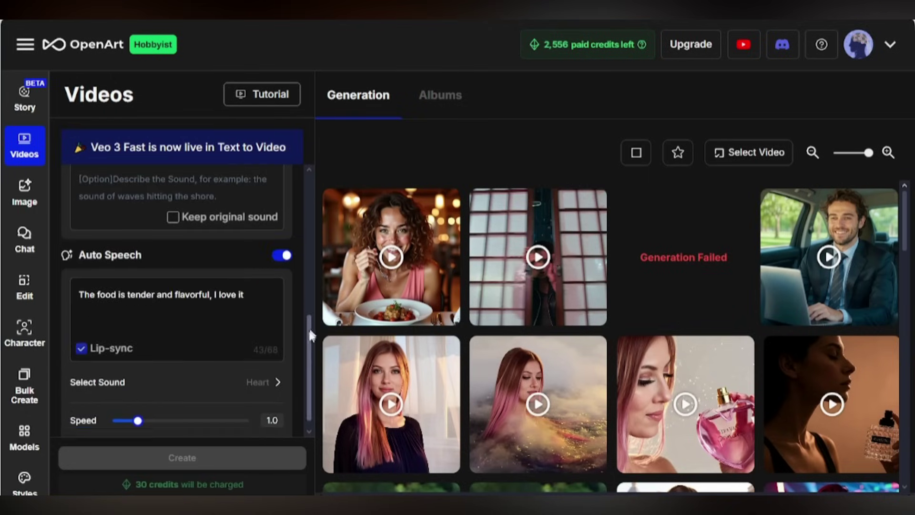
{"action": "left_click_drag", "start_coordinate": [305, 323], "coordinate": [304, 247]}
{"action": "left_click", "coordinate": [389, 236]}
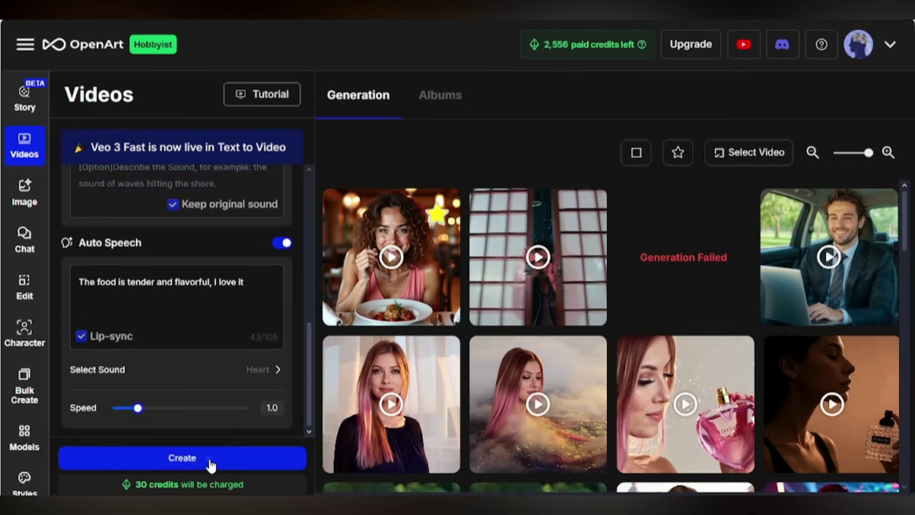
{"action": "left_click", "coordinate": [210, 459]}
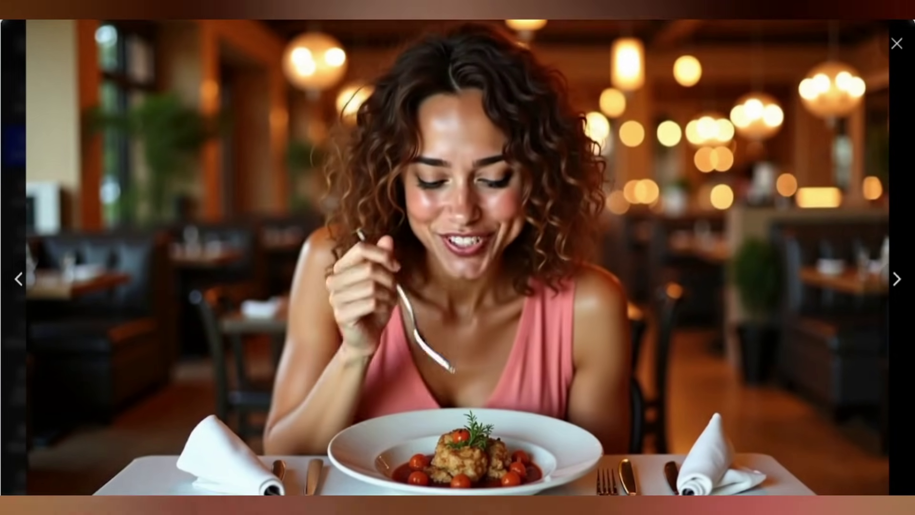
Watch the speaking clip, close its details, and return to the top of the Videos gallery.
{"action": "key", "text": "Escape"}
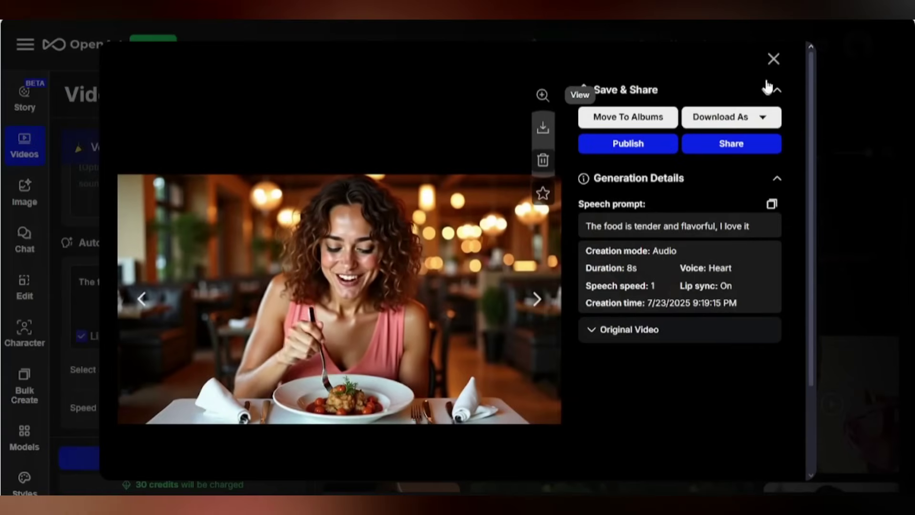
{"action": "left_click", "coordinate": [773, 58]}
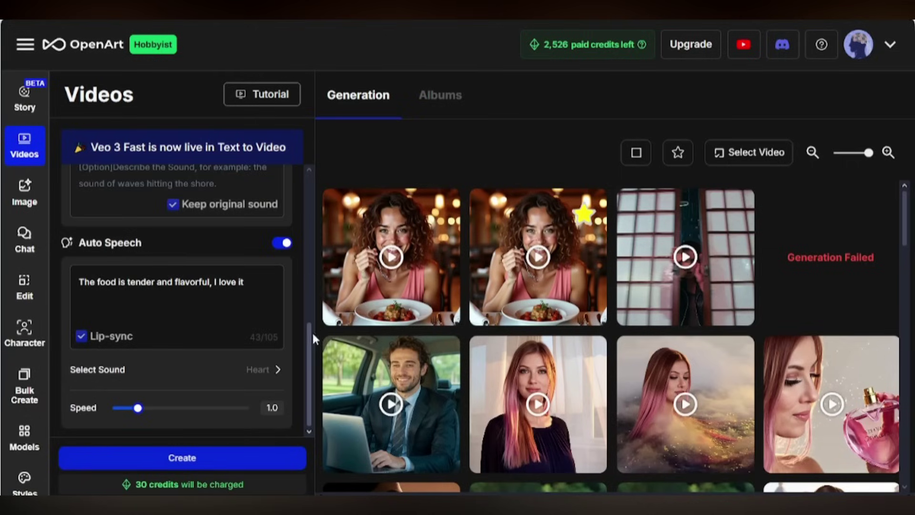
{"action": "scroll", "coordinate": [309, 324], "scroll_direction": "up", "scroll_amount": 3}
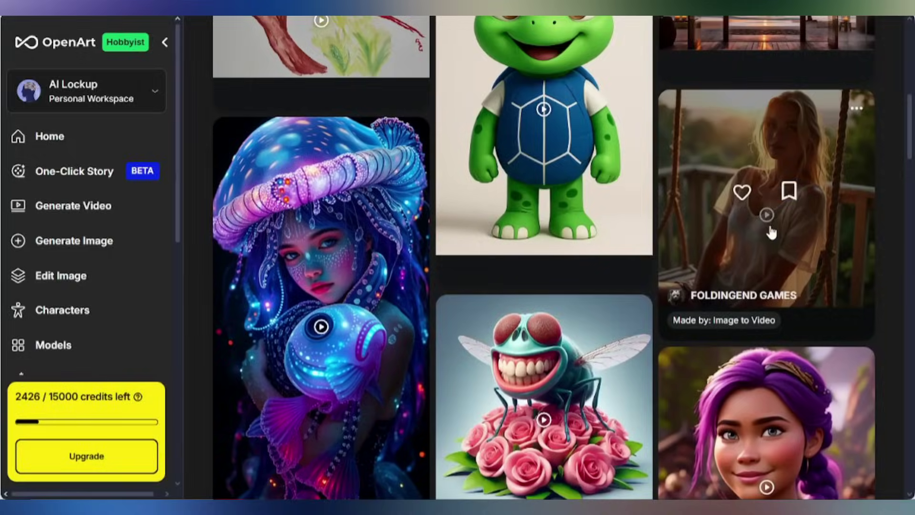
Open a community Kling Image To Video clip to see its prompt and generation details.
{"action": "left_click", "coordinate": [769, 210]}
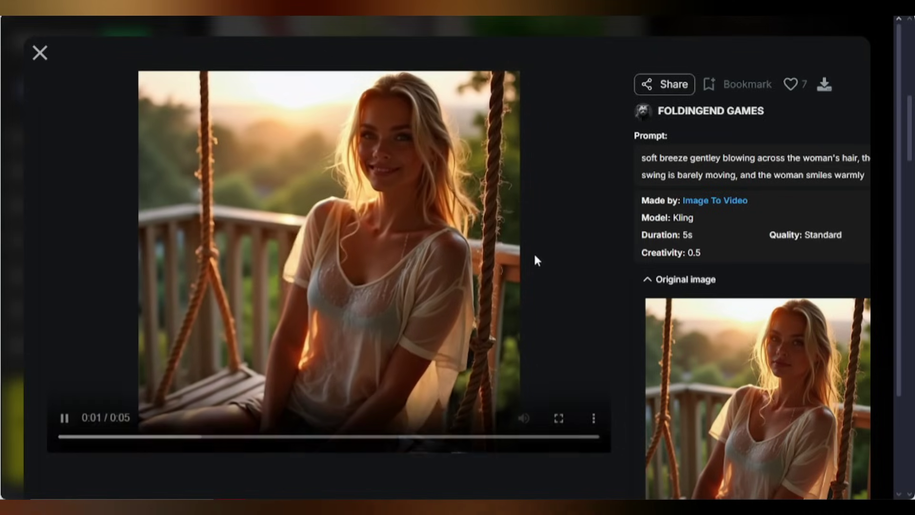